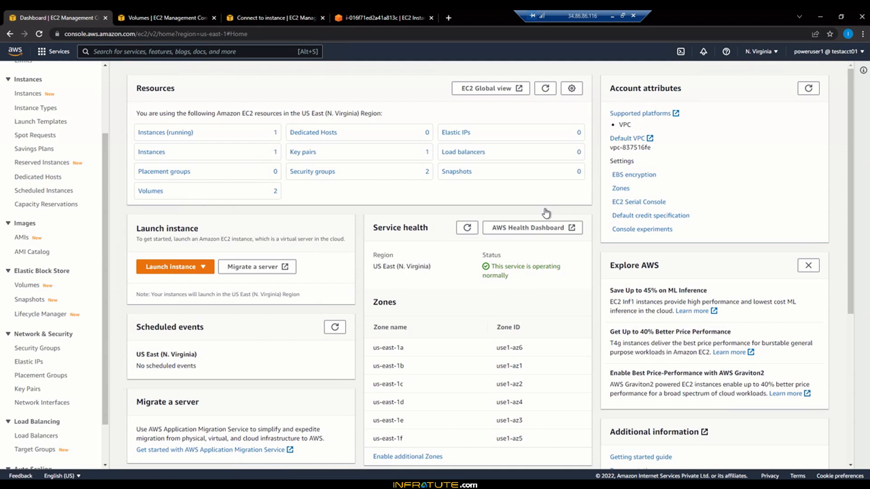
View the EC2 volumes list and clear the selection of the AddOnVol volume.
{"action": "left_click", "coordinate": [198, 17]}
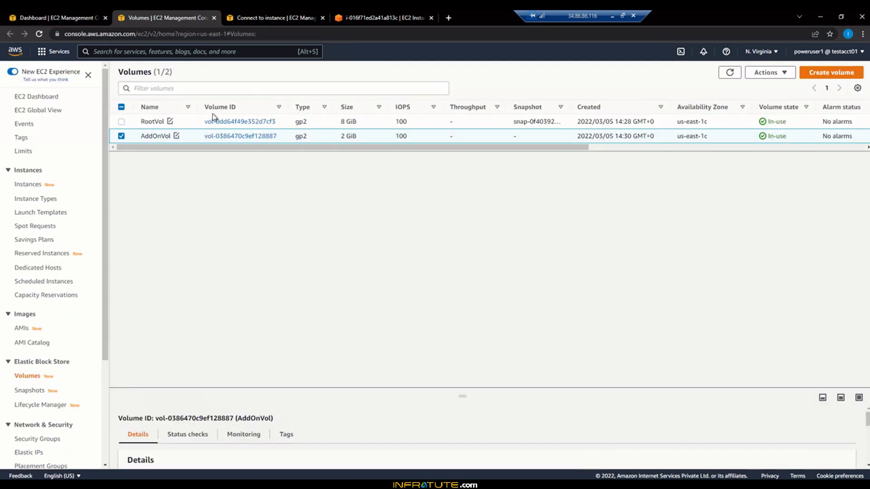
{"action": "left_click", "coordinate": [123, 137]}
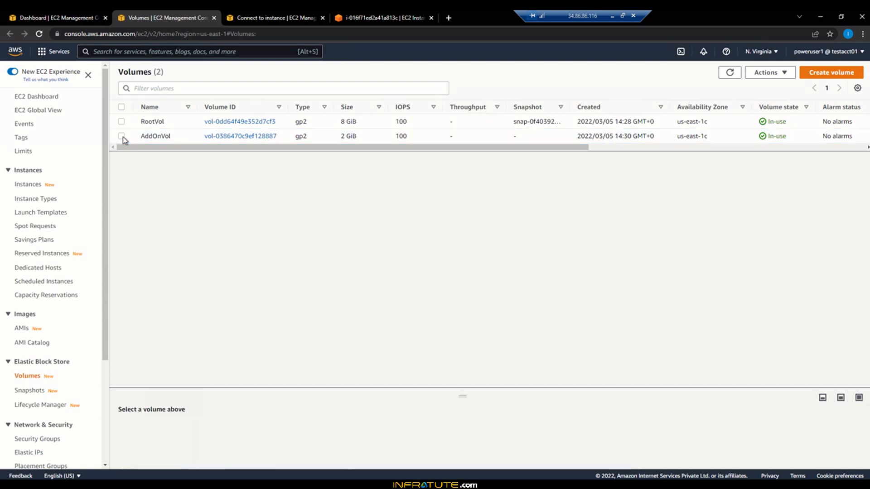
{"action": "left_click", "coordinate": [97, 10]}
In the instance's terminal session, change to the /newvol1 directory and list its files with ls -lrt.
{"action": "left_click", "coordinate": [420, 17]}
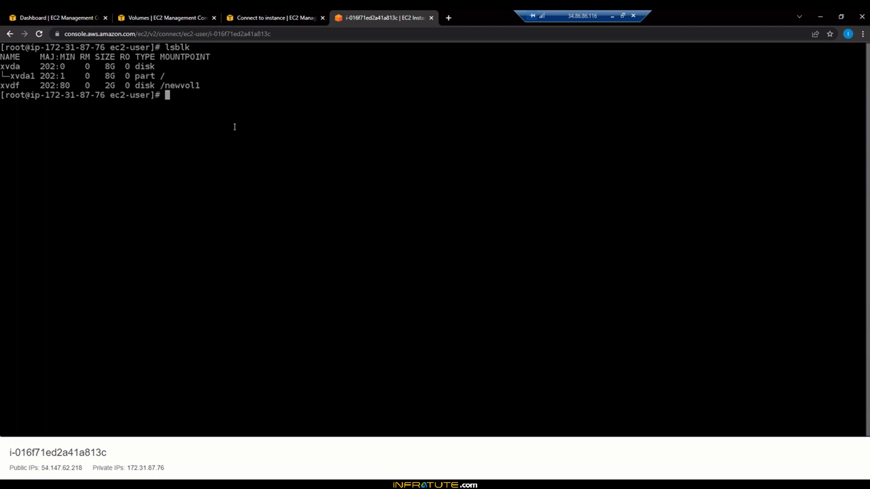
{"action": "type", "text": "cd /newvol1"}
{"action": "key", "text": "Return"}
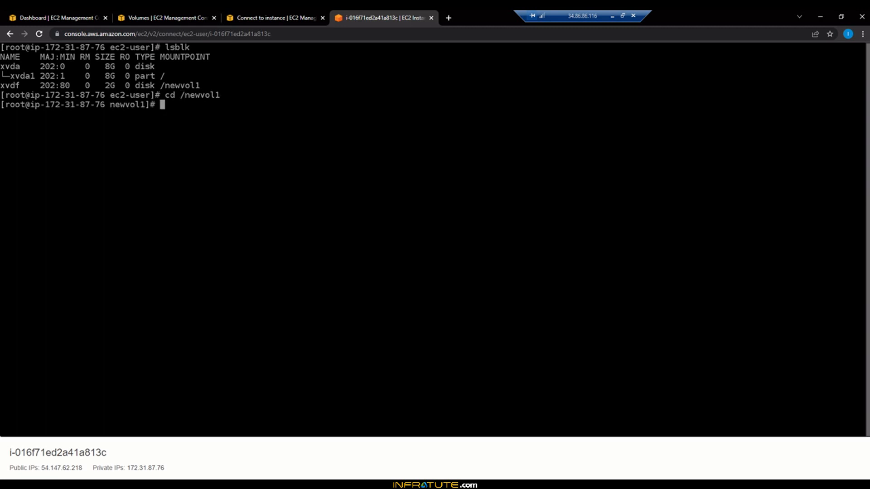
{"action": "type", "text": "ls -lrt"}
{"action": "key", "text": "Return"}
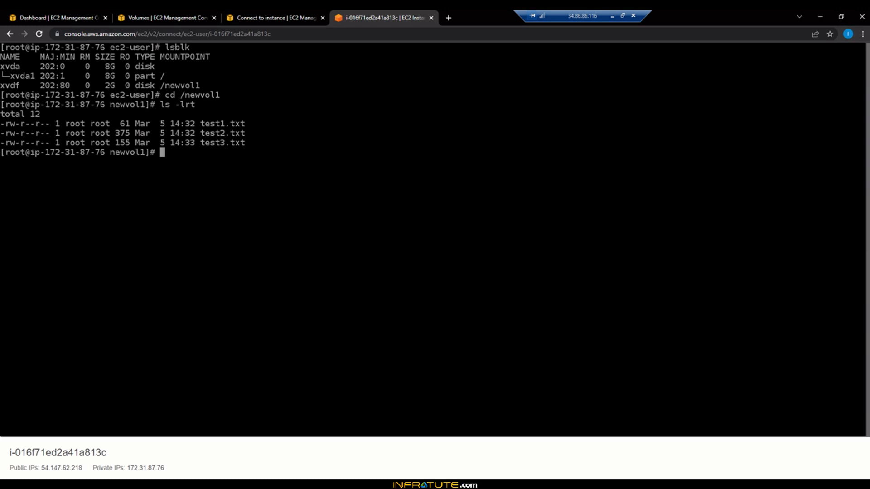
Write the output of free -m to test4.txt in /newvol1 and display the file's contents.
{"action": "type", "text": "free -m > test4.txt"}
{"action": "key", "text": "Return"}
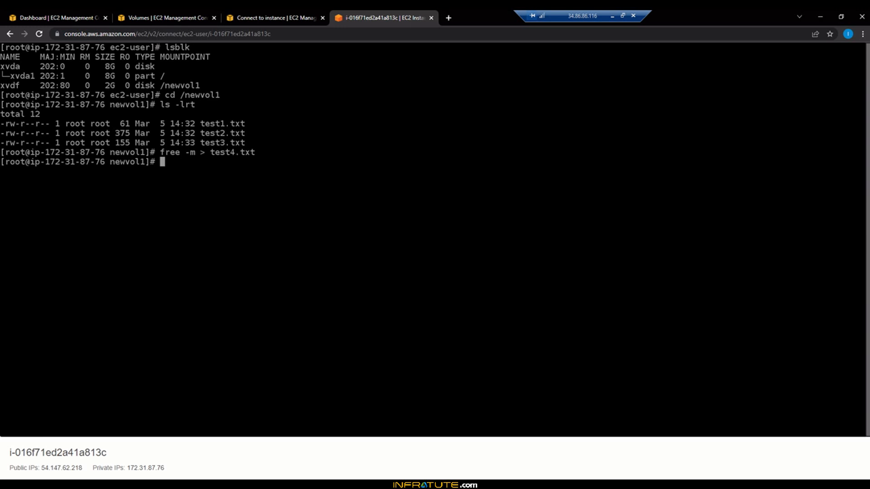
{"action": "type", "text": "cat test4.txt"}
{"action": "key", "text": "Return"}
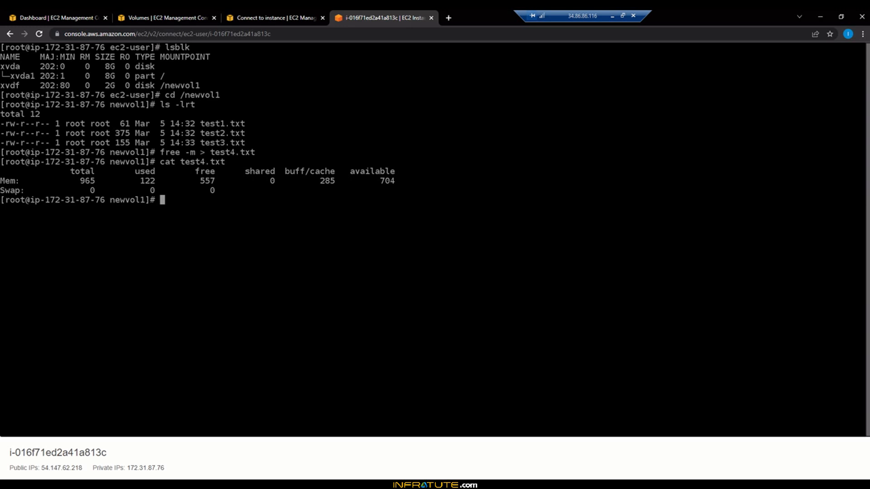
Change to the root directory and unmount /newvol1.
{"action": "type", "text": "cd /"}
{"action": "key", "text": "Return"}
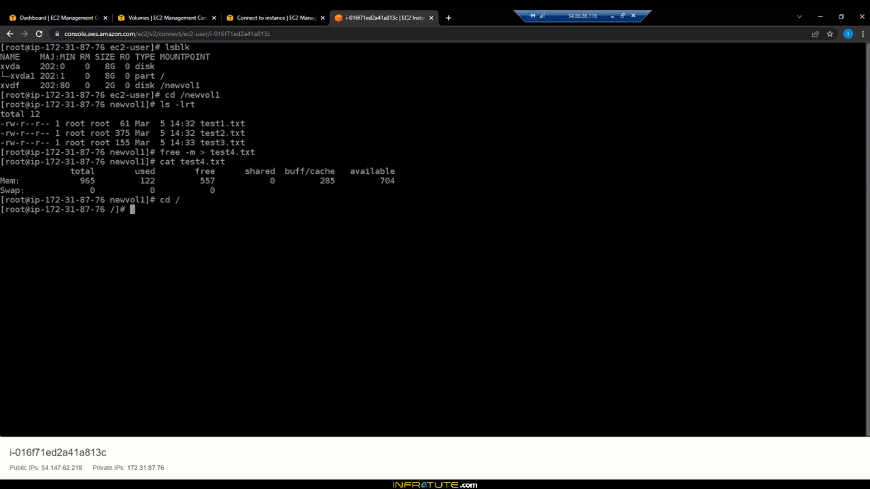
{"action": "type", "text": "umount /newvol1"}
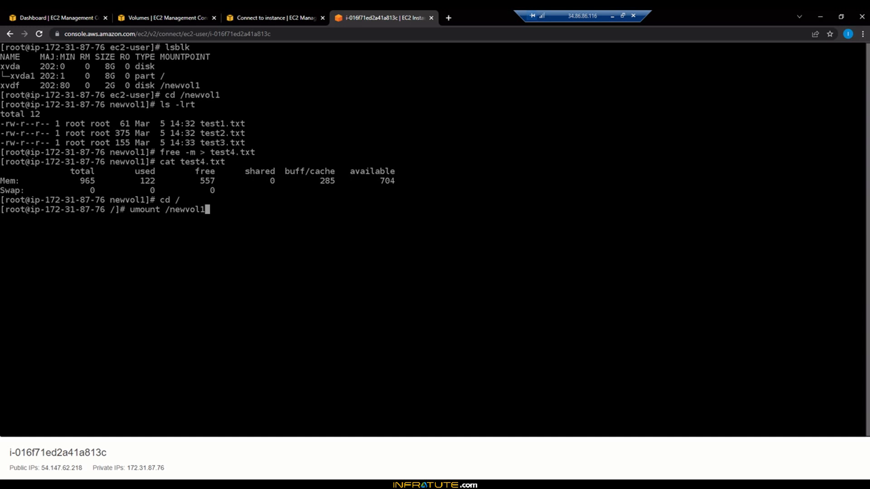
{"action": "key", "text": "Return"}
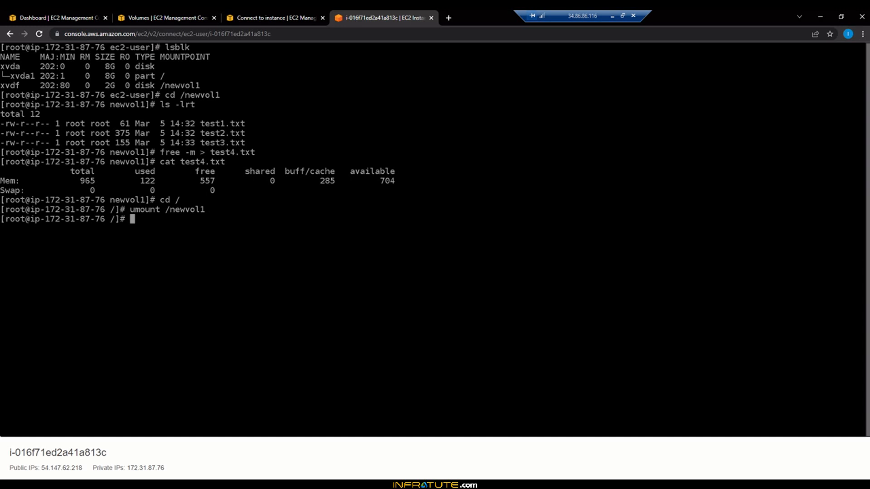
Check the mounted filesystems with df -h and the block devices with lsblk, examining the xvdf disk entry.
{"action": "type", "text": "df -h"}
{"action": "key", "text": "Return"}
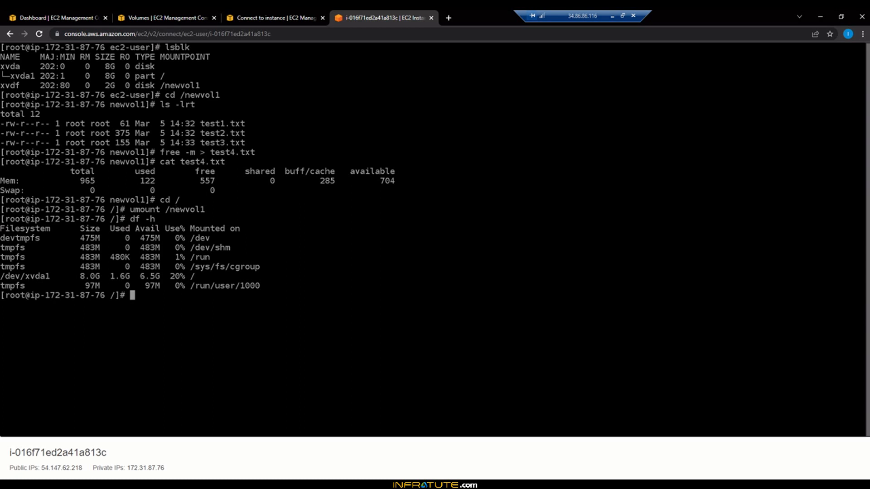
{"action": "type", "text": "lsblk"}
{"action": "key", "text": "Return"}
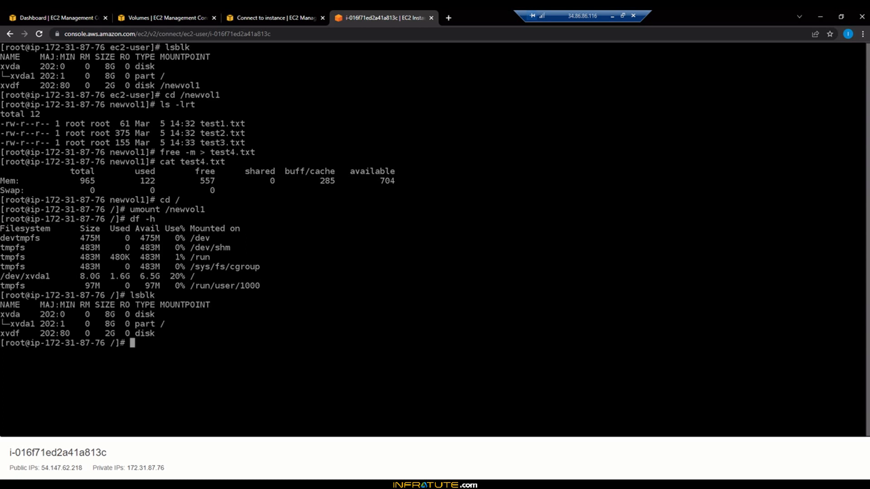
{"action": "left_click_drag", "start_coordinate": [131, 334], "coordinate": [156, 334]}
{"action": "left_click_drag", "start_coordinate": [44, 334], "coordinate": [172, 334]}
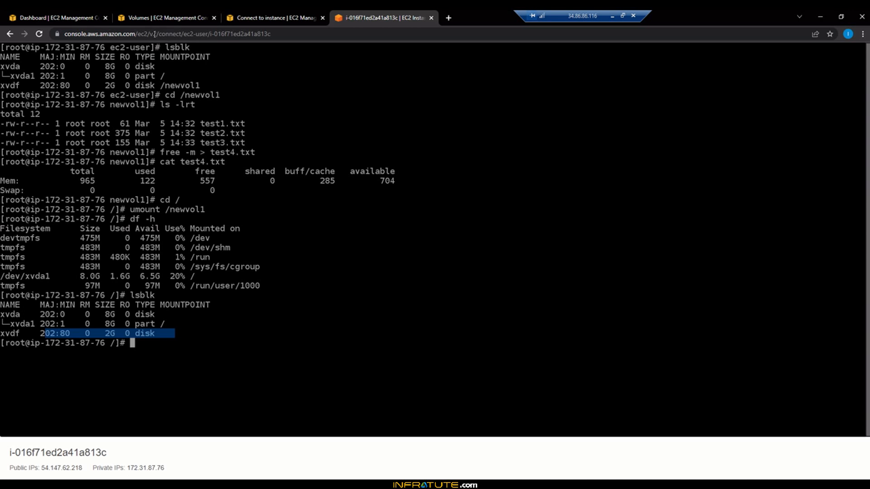
Detach the AddOnVol volume from its instance in the EC2 volumes list.
{"action": "left_click", "coordinate": [147, 16]}
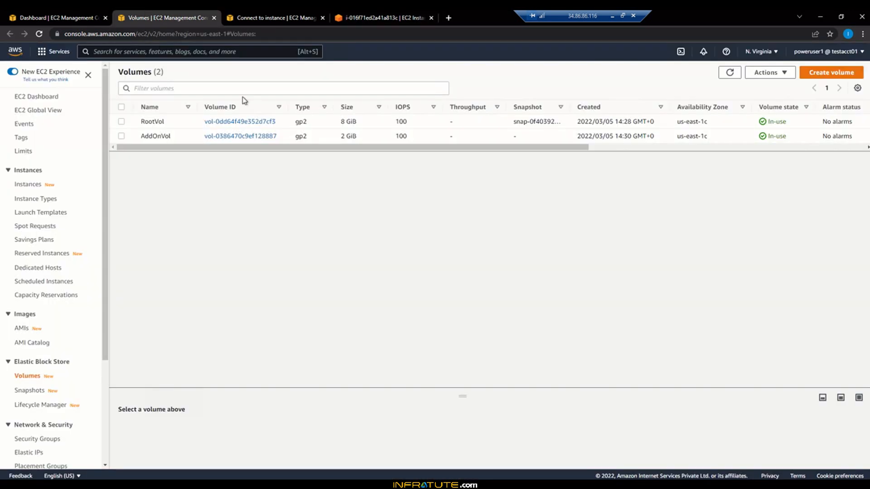
{"action": "left_click", "coordinate": [121, 136]}
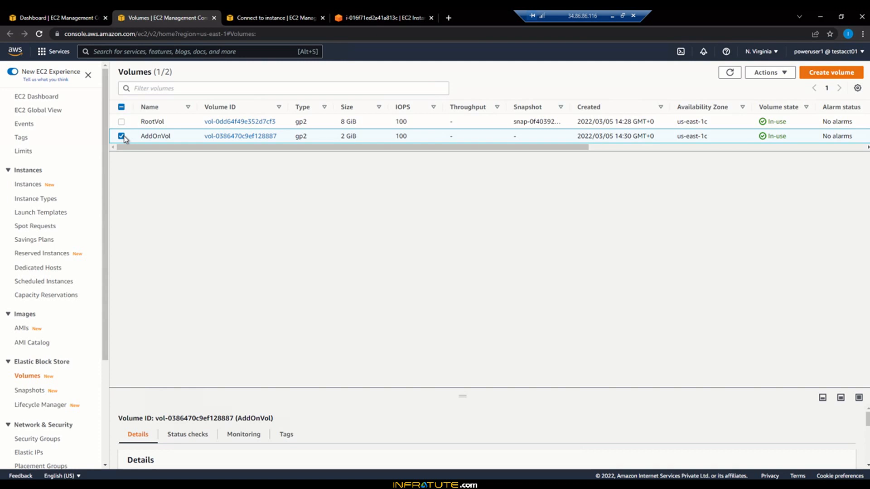
{"action": "left_click", "coordinate": [769, 74]}
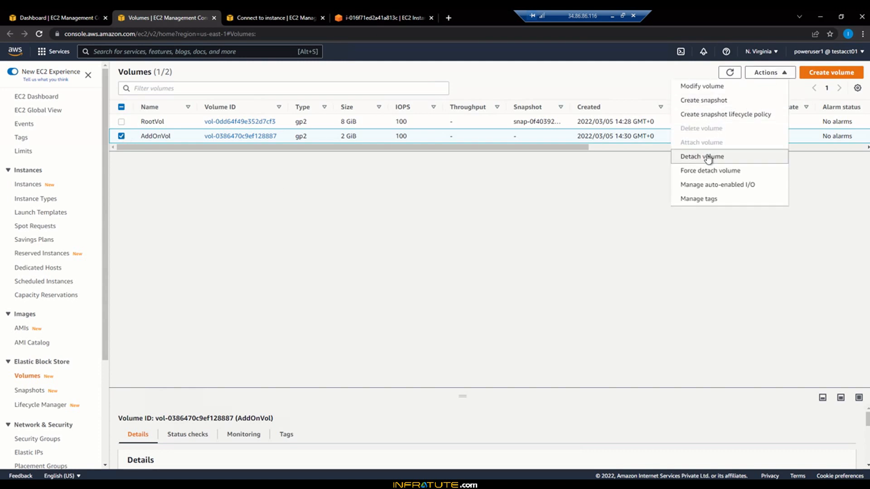
{"action": "left_click_drag", "start_coordinate": [574, 149], "coordinate": [437, 150]}
{"action": "left_click", "coordinate": [751, 74]}
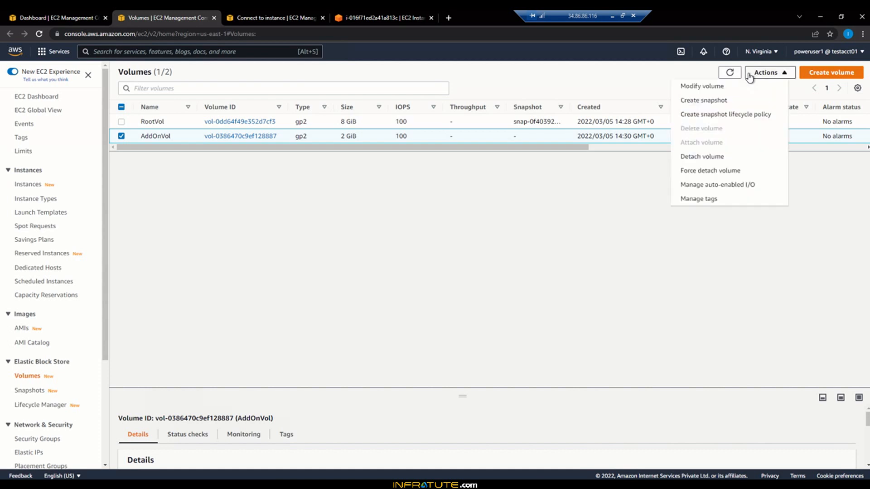
{"action": "left_click", "coordinate": [705, 159]}
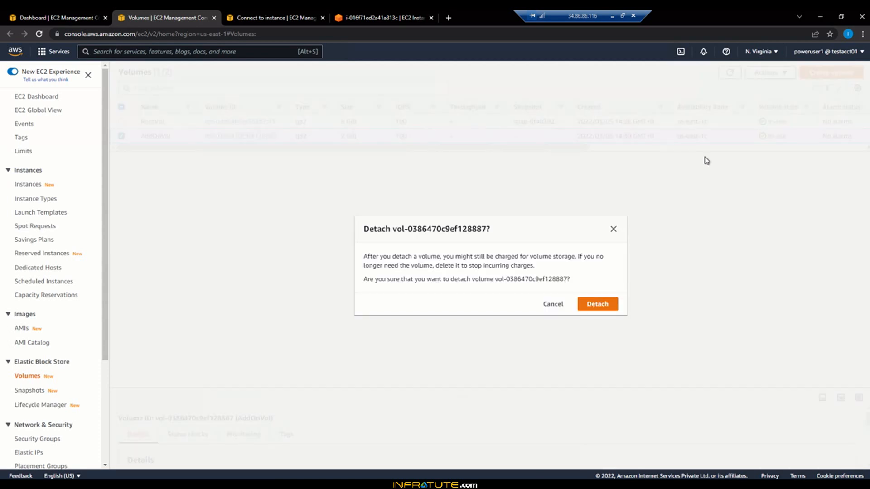
{"action": "left_click", "coordinate": [616, 304]}
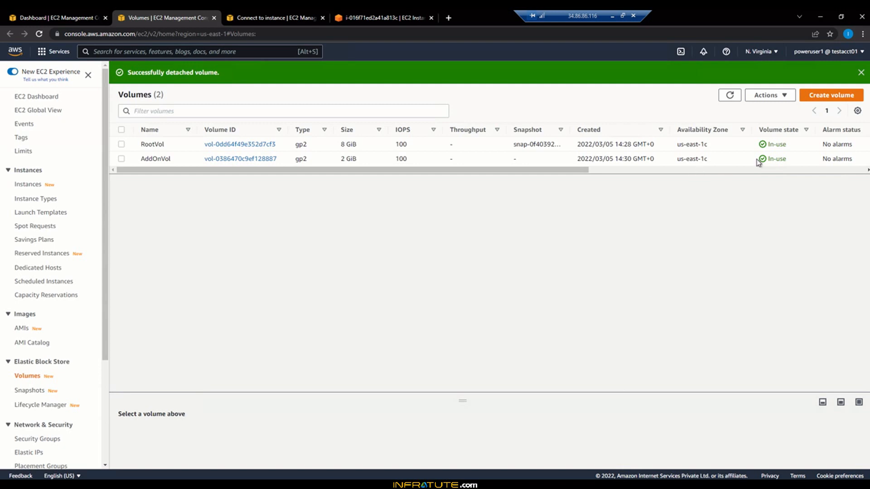
Refresh the volumes list and check the volume state of AddOnVol, leaving it deselected.
{"action": "left_click", "coordinate": [727, 97]}
{"action": "left_click", "coordinate": [732, 99]}
{"action": "left_click_drag", "start_coordinate": [767, 159], "coordinate": [803, 159]}
{"action": "left_click", "coordinate": [804, 159]}
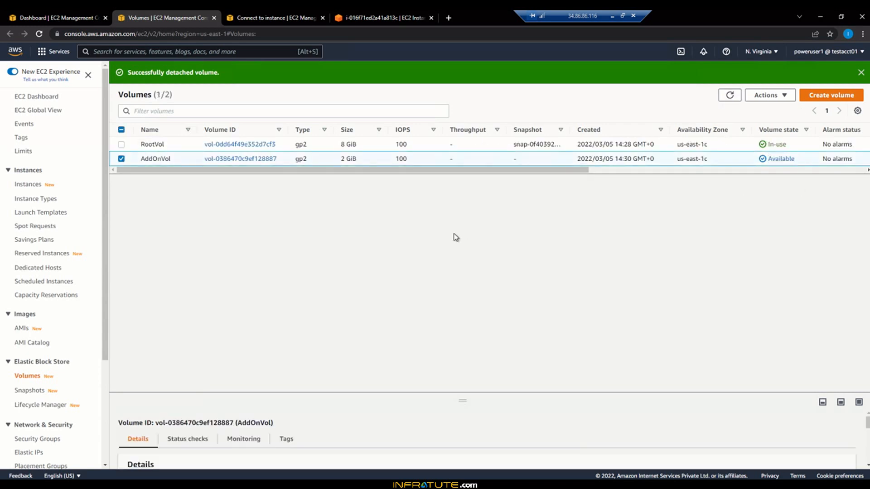
{"action": "left_click", "coordinate": [122, 159]}
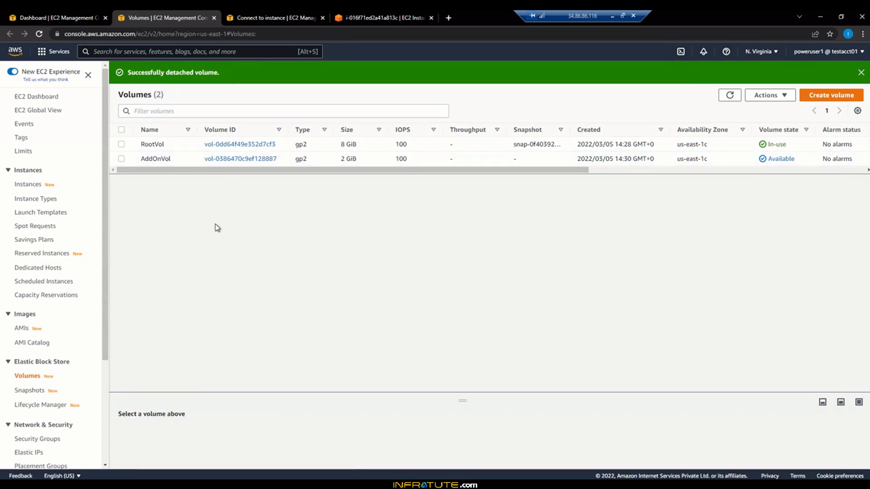
Display /etc/fstab in the instance's terminal session and examine the /newvol1 mount entry.
{"action": "left_click", "coordinate": [362, 17]}
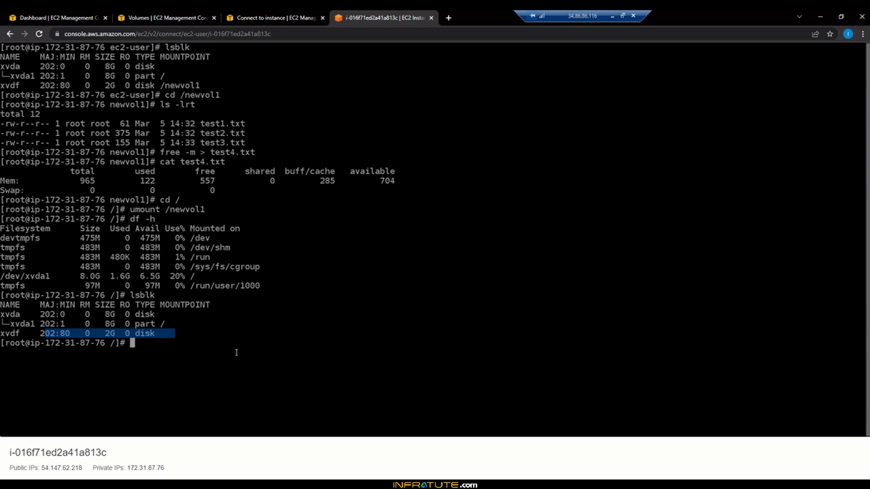
{"action": "type", "text": "cat /etc/fstab"}
{"action": "key", "text": "Return"}
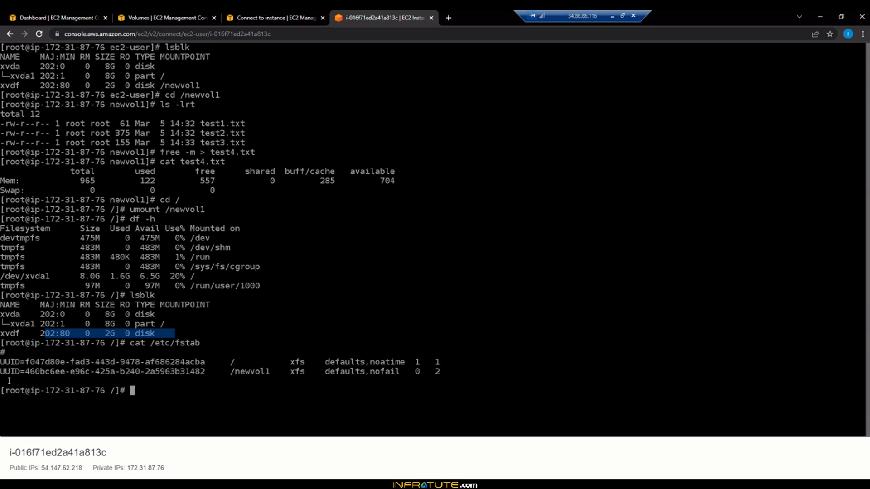
{"action": "left_click_drag", "start_coordinate": [1, 372], "coordinate": [175, 379]}
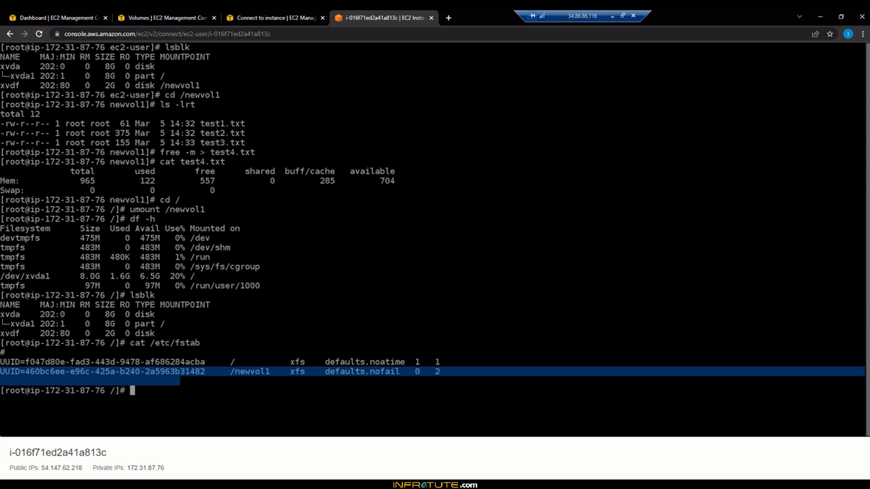
Remove the /newvol1 entry from /etc/fstab in nano, then save the file and exit the editor.
{"action": "type", "text": "nano /etc/fstab"}
{"action": "key", "text": "Return"}
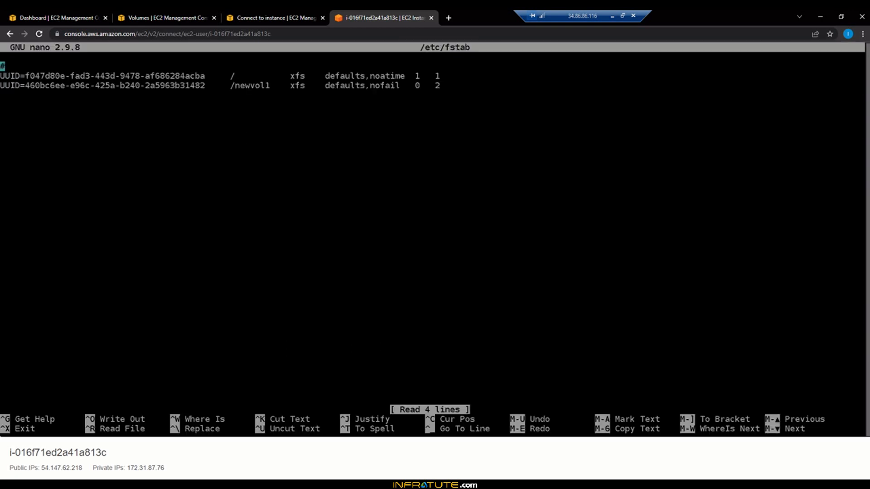
{"action": "key", "text": "Down"}
{"action": "key", "text": "Down"}
{"action": "key", "text": "Delete"}
{"action": "key", "text": "Delete"}
{"action": "key", "text": "Delete"}
{"action": "key", "text": "Delete"}
{"action": "key", "text": "Delete"}
{"action": "key", "text": "Delete"}
{"action": "key", "text": "Delete"}
{"action": "key", "text": "Delete"}
{"action": "key", "text": "Delete"}
{"action": "key", "text": "Delete"}
{"action": "key", "text": "Delete"}
{"action": "key", "text": "Delete"}
{"action": "key", "text": "Delete"}
{"action": "key", "text": "Delete"}
{"action": "key", "text": "Delete"}
{"action": "key", "text": "Delete"}
{"action": "key", "text": "Delete"}
{"action": "key", "text": "Delete"}
{"action": "key", "text": "Delete"}
{"action": "key", "text": "Delete"}
{"action": "key", "text": "Delete"}
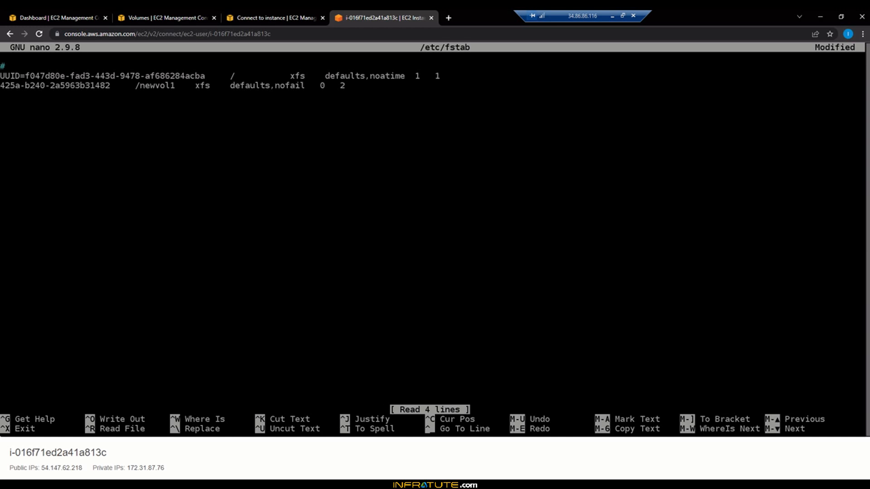
{"action": "key", "text": "Delete"}
{"action": "key", "text": "Delete"}
{"action": "key", "text": "Delete"}
{"action": "key", "text": "Delete"}
{"action": "key", "text": "Delete"}
{"action": "key", "text": "Delete"}
{"action": "key", "text": "Delete"}
{"action": "key", "text": "Delete"}
{"action": "key", "text": "Delete"}
{"action": "key", "text": "Delete"}
{"action": "key", "text": "Delete"}
{"action": "key", "text": "Delete"}
{"action": "key", "text": "Delete"}
{"action": "key", "text": "Delete"}
{"action": "key", "text": "Delete"}
{"action": "key", "text": "Delete"}
{"action": "key", "text": "Delete"}
{"action": "key", "text": "Delete"}
{"action": "key", "text": "Delete"}
{"action": "key", "text": "Delete"}
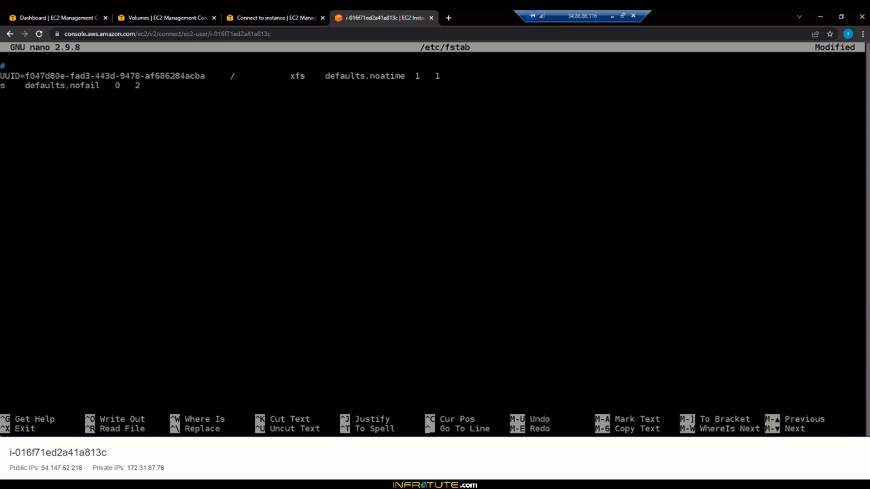
{"action": "key", "text": "Delete"}
{"action": "key", "text": "Delete"}
{"action": "key", "text": "Delete"}
{"action": "key", "text": "Delete"}
{"action": "key", "text": "Delete"}
{"action": "key", "text": "Delete"}
{"action": "key", "text": "Delete"}
{"action": "key", "text": "Delete"}
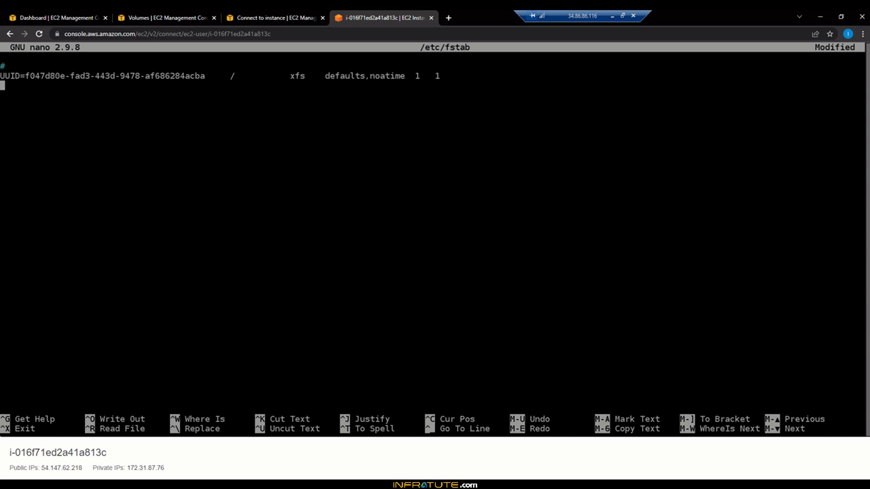
{"action": "key", "text": "BackSpace"}
{"action": "key", "text": "ctrl+o"}
{"action": "key", "text": "Return"}
{"action": "key", "text": "ctrl+x"}
Clear the terminal screen, then close the terminal session and the Connect to instance page.
{"action": "type", "text": "clear"}
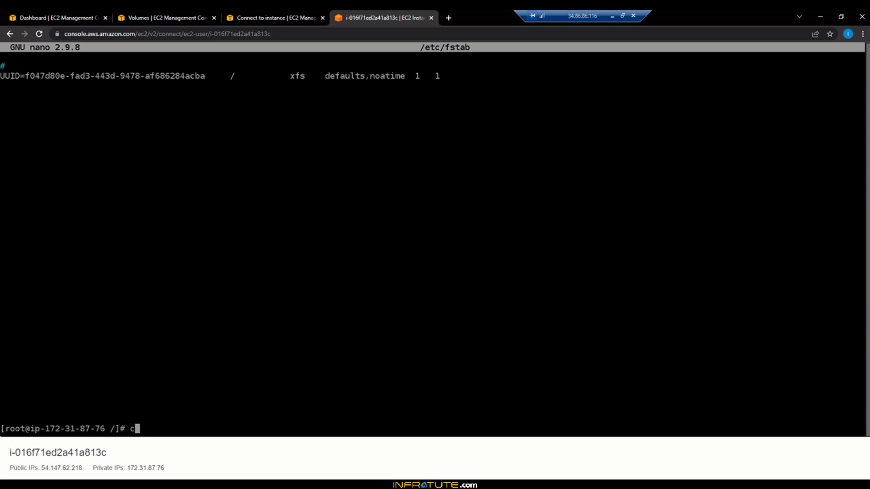
{"action": "key", "text": "Return"}
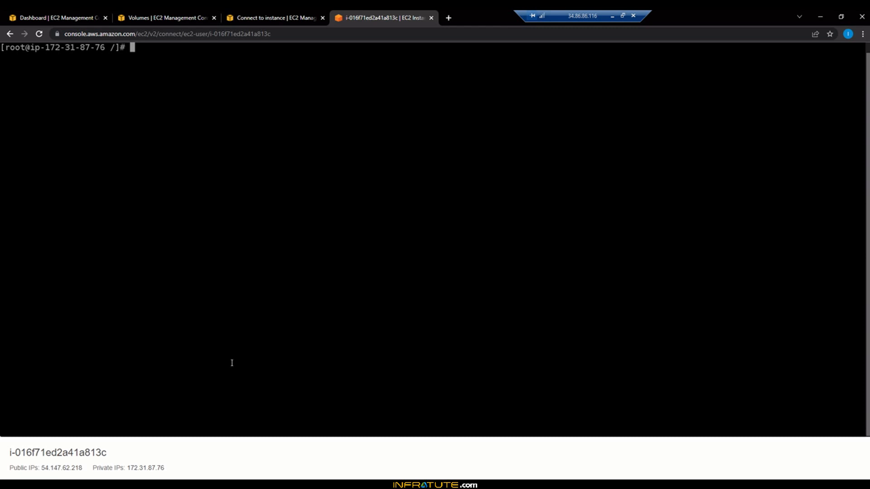
{"action": "left_click", "coordinate": [431, 18]}
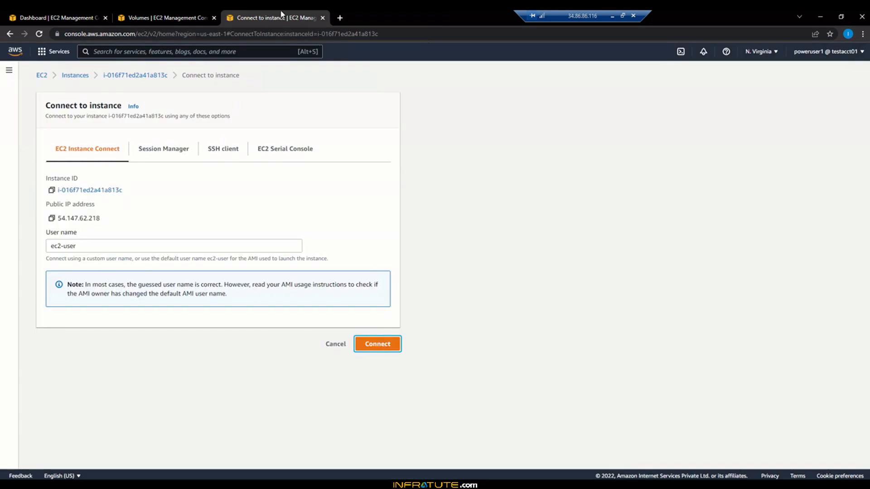
{"action": "left_click", "coordinate": [322, 18]}
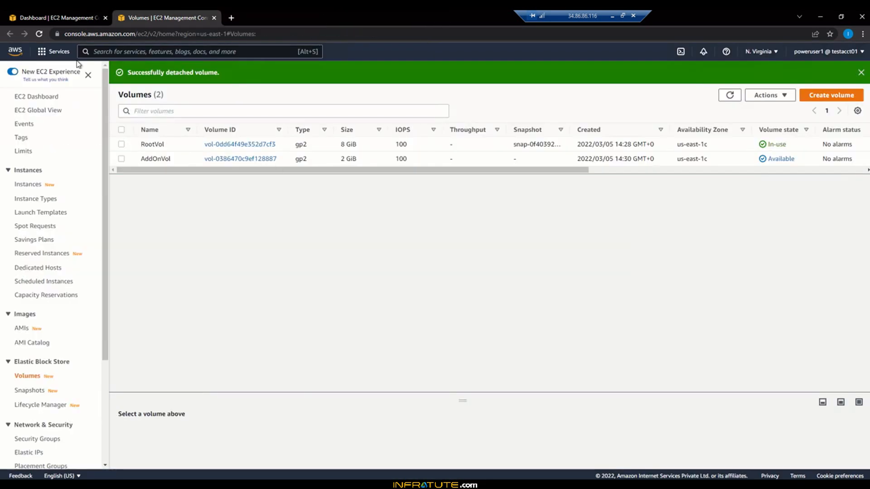
Terminate the running t2.micro instance, confirm the termination, and refresh the instances list.
{"action": "mouse_move", "coordinate": [150, 159]}
{"action": "left_click", "coordinate": [13, 17]}
{"action": "left_click", "coordinate": [167, 132]}
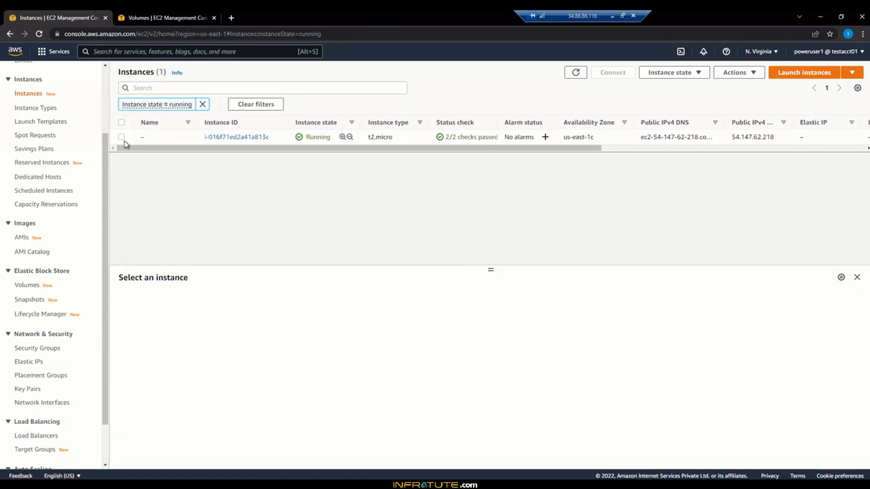
{"action": "left_click", "coordinate": [122, 137]}
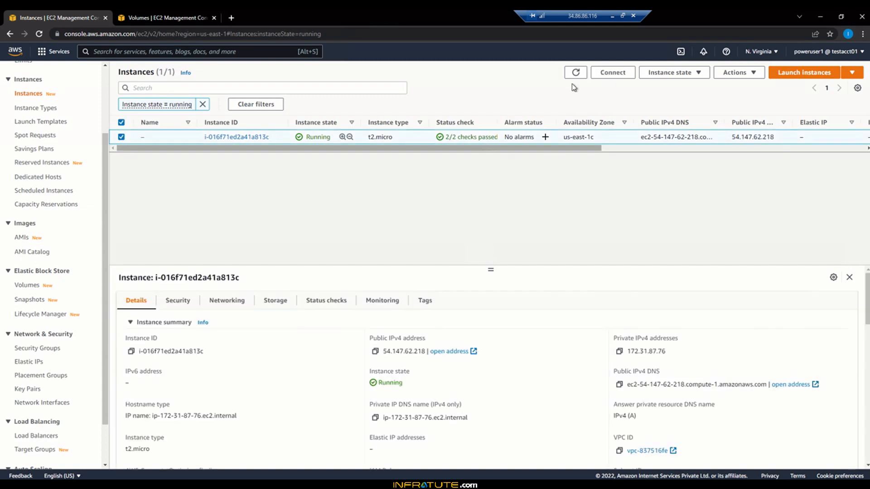
{"action": "left_click", "coordinate": [673, 73]}
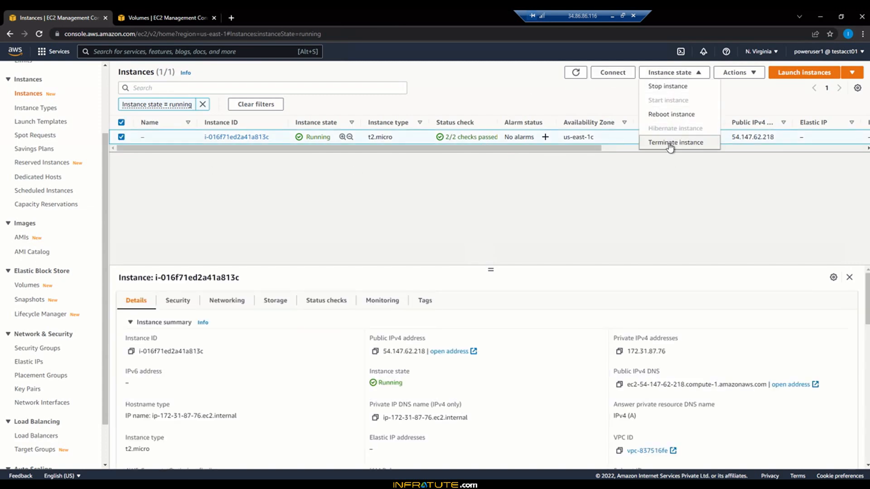
{"action": "left_click", "coordinate": [670, 146]}
{"action": "left_click", "coordinate": [603, 341]}
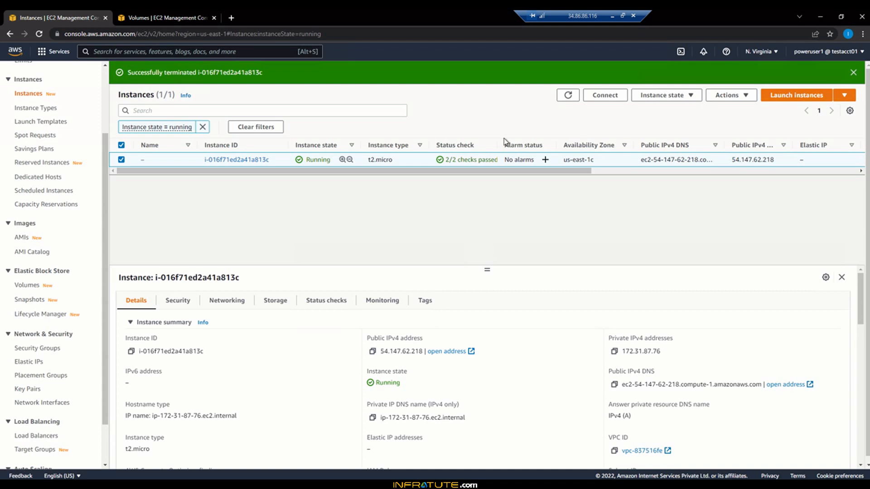
{"action": "left_click", "coordinate": [562, 98]}
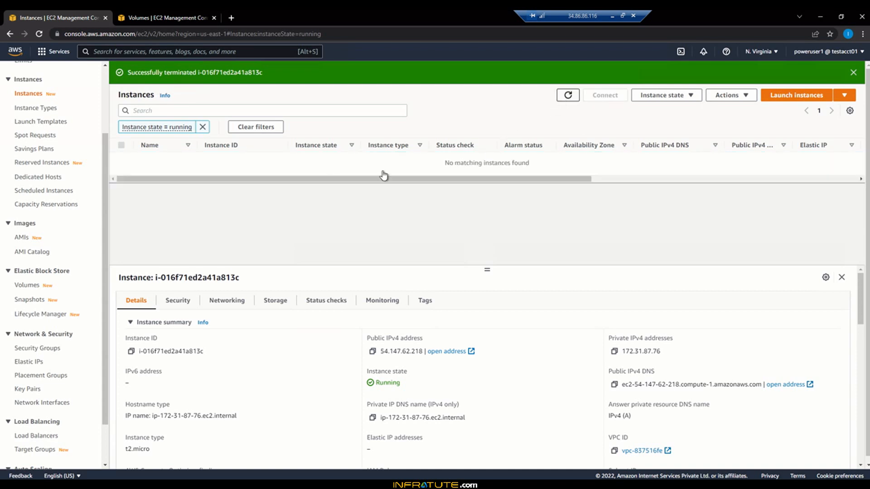
Set up a new instance from Amazon Linux 2 AMI (HVM) - Kernel 5.10, 64-bit (x86), as t2.micro with default details, storage and no tags.
{"action": "left_click", "coordinate": [805, 97]}
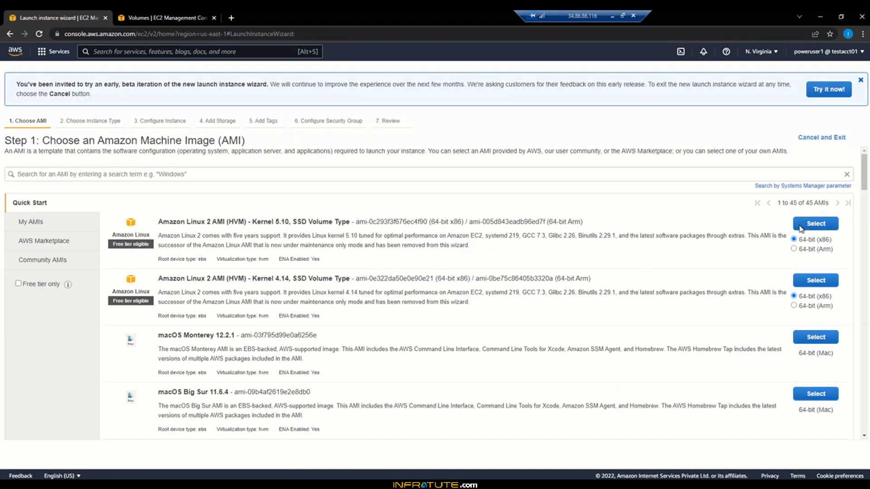
{"action": "left_click", "coordinate": [801, 229]}
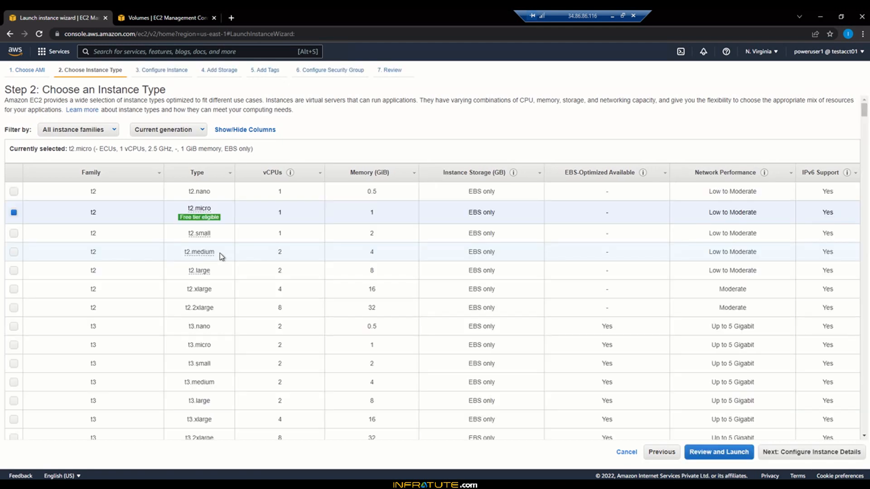
{"action": "left_click", "coordinate": [783, 456]}
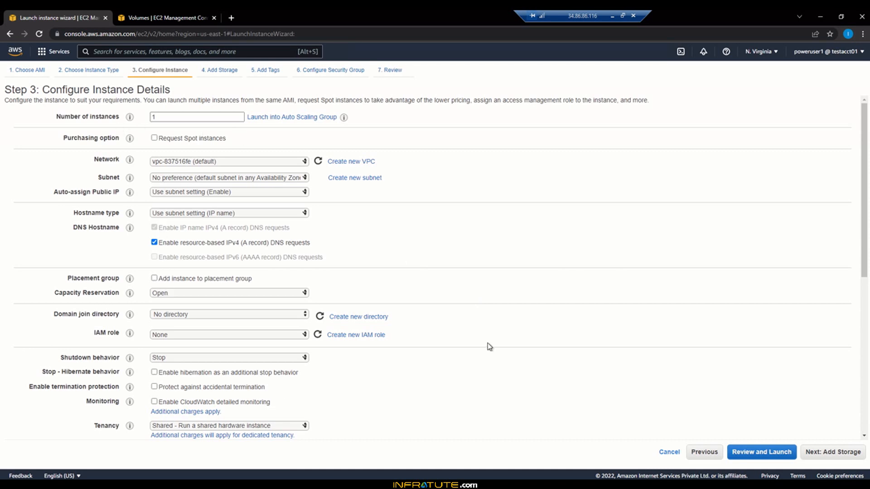
{"action": "scroll", "coordinate": [487, 344], "scroll_direction": "down", "scroll_amount": 6}
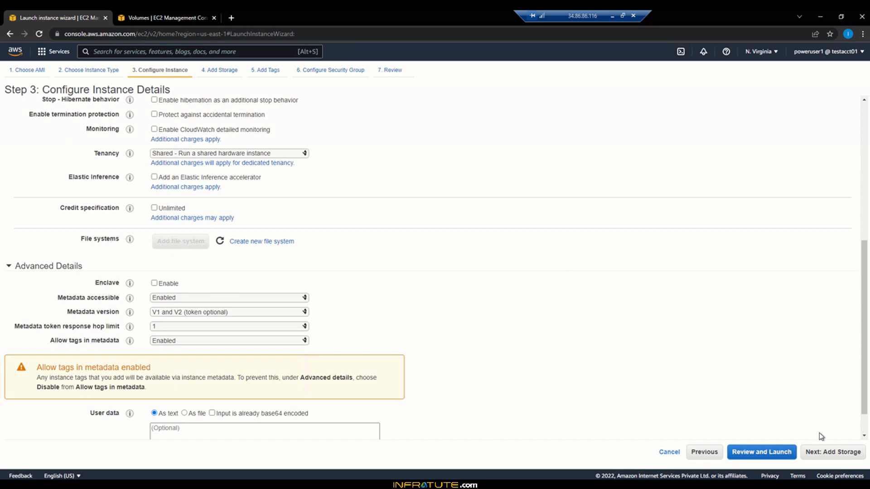
{"action": "left_click", "coordinate": [823, 452]}
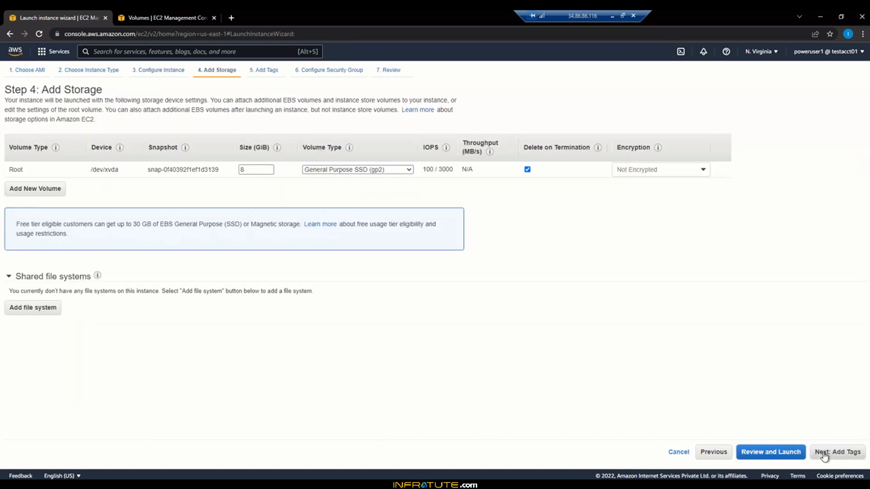
{"action": "left_click", "coordinate": [822, 452]}
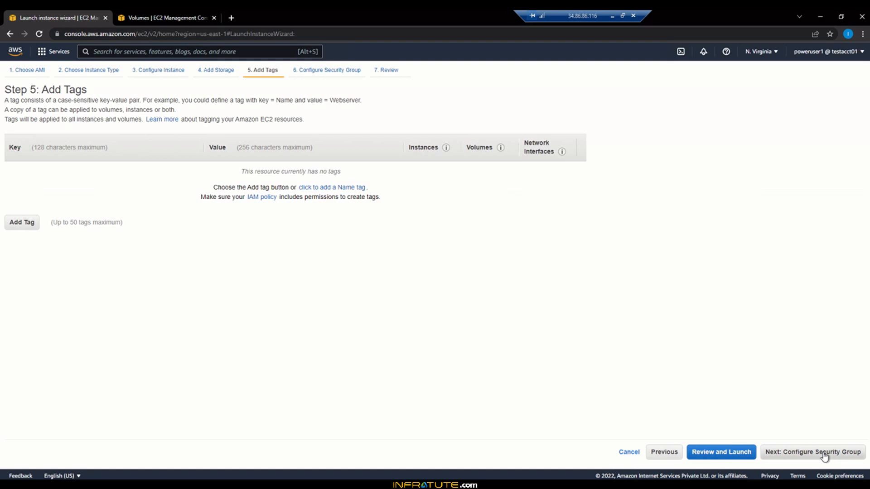
{"action": "left_click", "coordinate": [823, 452]}
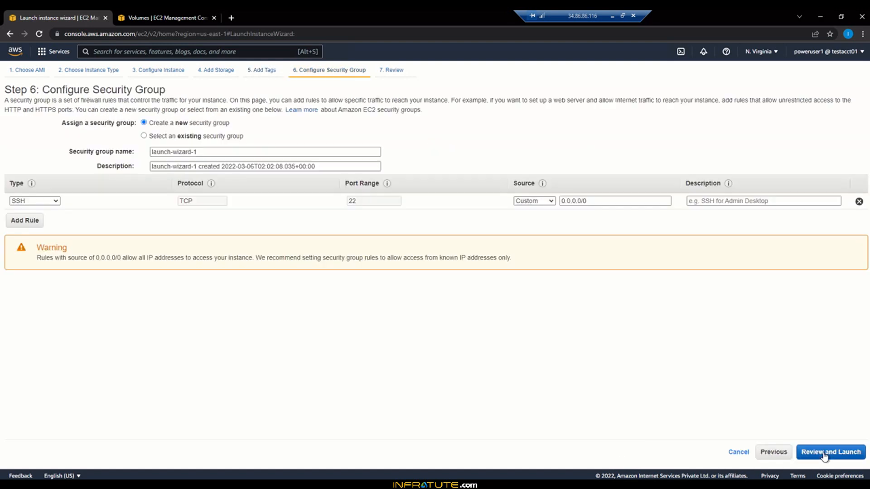
Assign the existing security group SSH-SG to the new instance and proceed to the launch review.
{"action": "left_click", "coordinate": [162, 137]}
{"action": "left_click", "coordinate": [222, 190]}
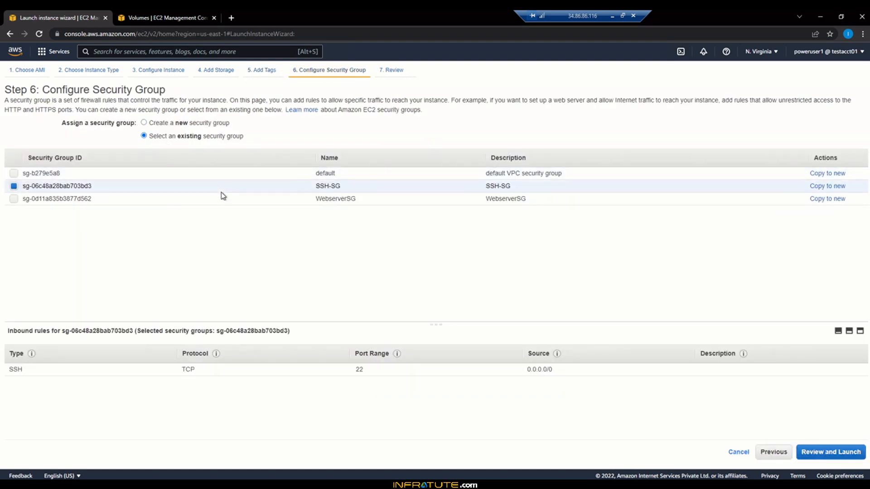
{"action": "left_click", "coordinate": [847, 458]}
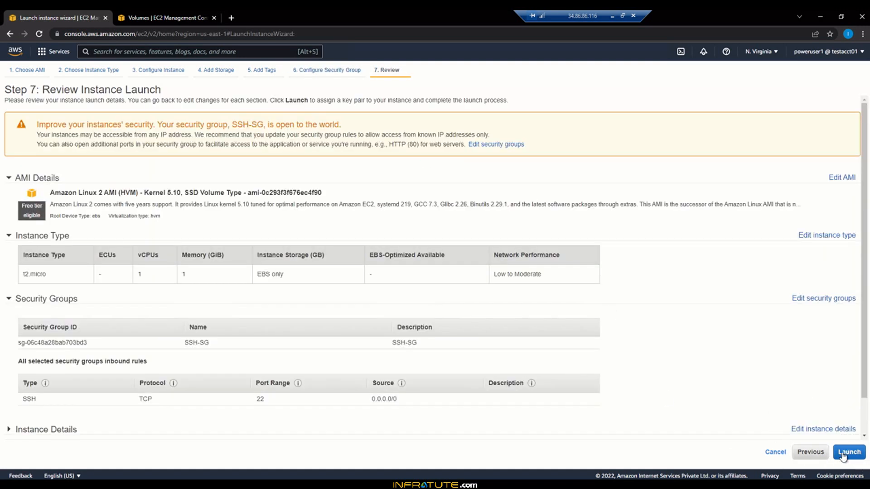
Launch the instance with the existing key pair AWS-KP-030322, acknowledging access to its private key file, and open the instances list.
{"action": "left_click", "coordinate": [848, 453]}
{"action": "left_click", "coordinate": [304, 311]}
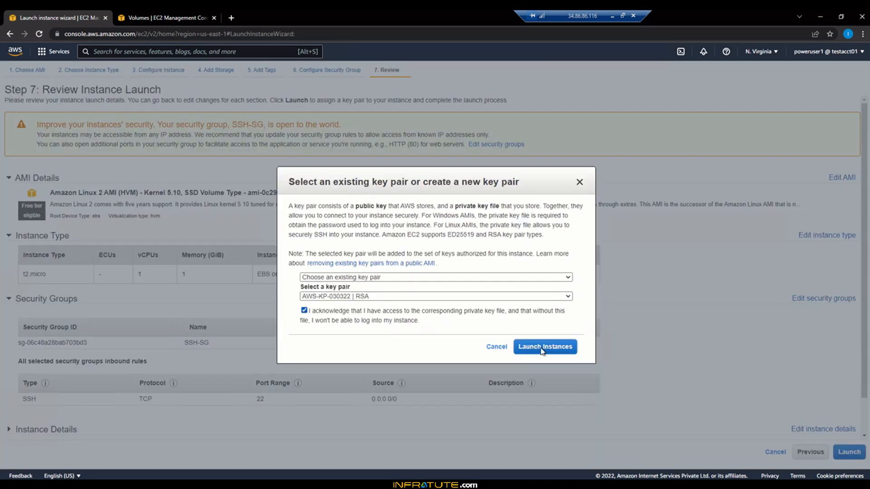
{"action": "left_click", "coordinate": [544, 349]}
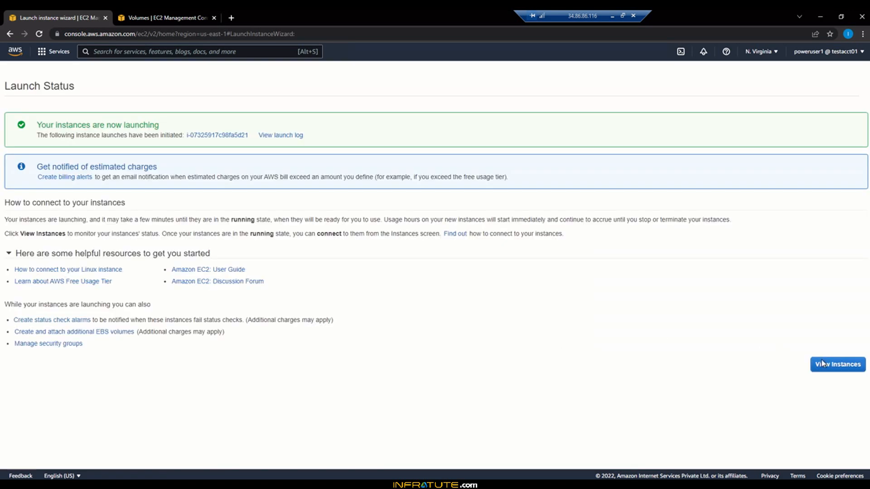
{"action": "left_click", "coordinate": [824, 364]}
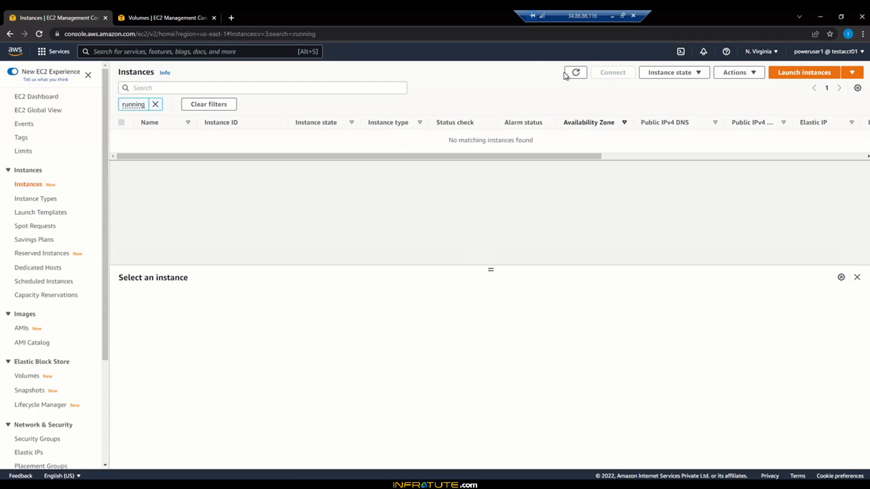
Remove the list filter to check the new instance's state, filter the instances by "running" again, and refresh the list.
{"action": "left_click", "coordinate": [155, 105]}
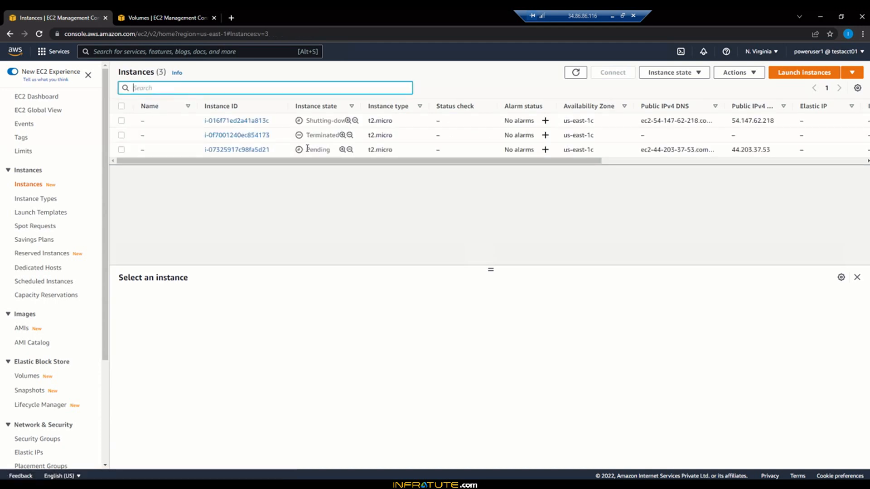
{"action": "left_click_drag", "start_coordinate": [307, 149], "coordinate": [329, 150]}
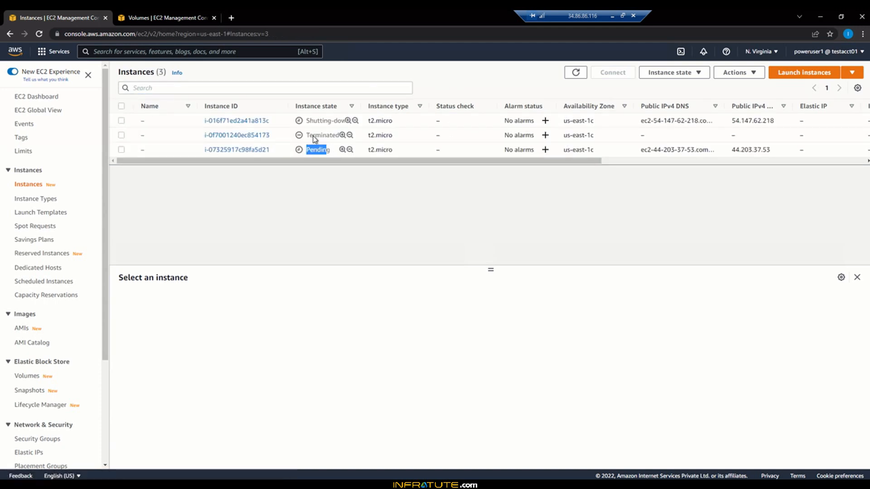
{"action": "left_click", "coordinate": [255, 89]}
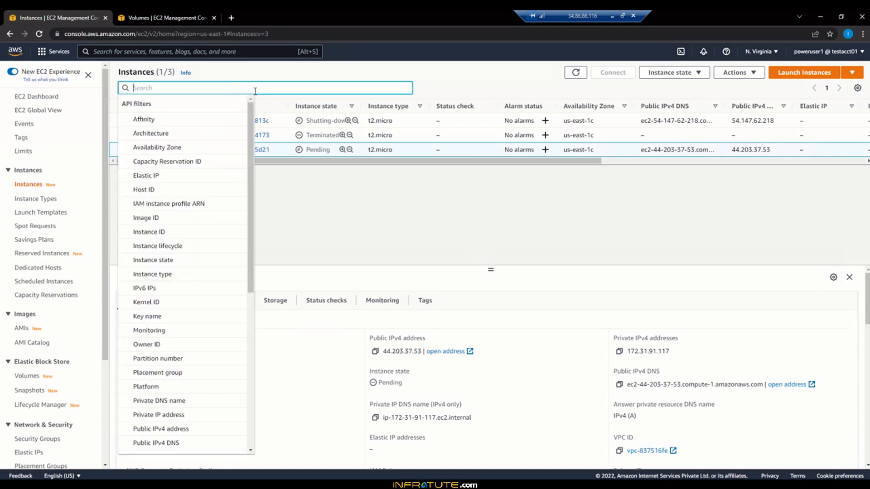
{"action": "type", "text": "running"}
{"action": "key", "text": "Return"}
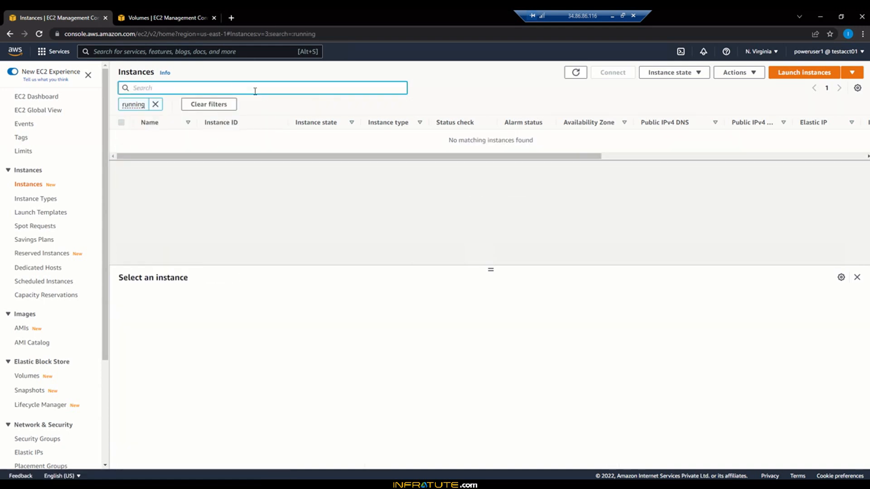
{"action": "left_click", "coordinate": [570, 76]}
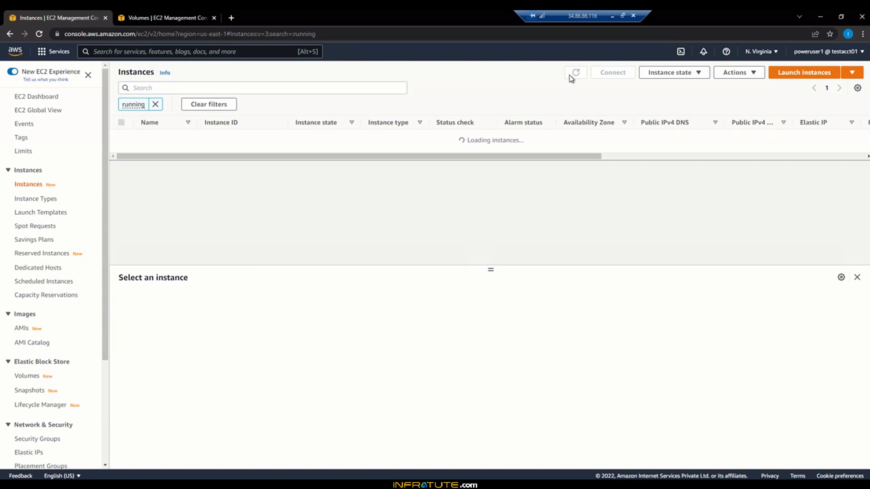
{"action": "left_click", "coordinate": [569, 77]}
Dismiss the detach notification on the volumes page, refresh the list, and examine the new instance's root volume.
{"action": "key", "text": "ctrl+Tab"}
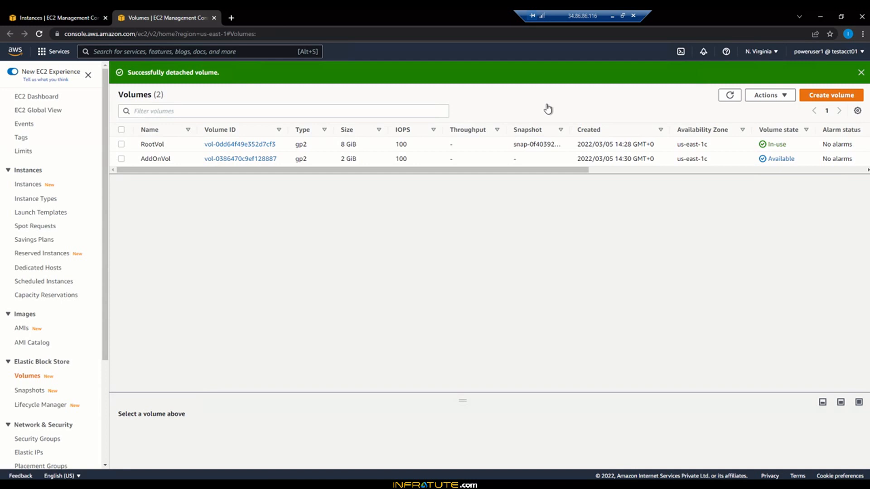
{"action": "left_click", "coordinate": [861, 73]}
{"action": "left_click", "coordinate": [730, 75]}
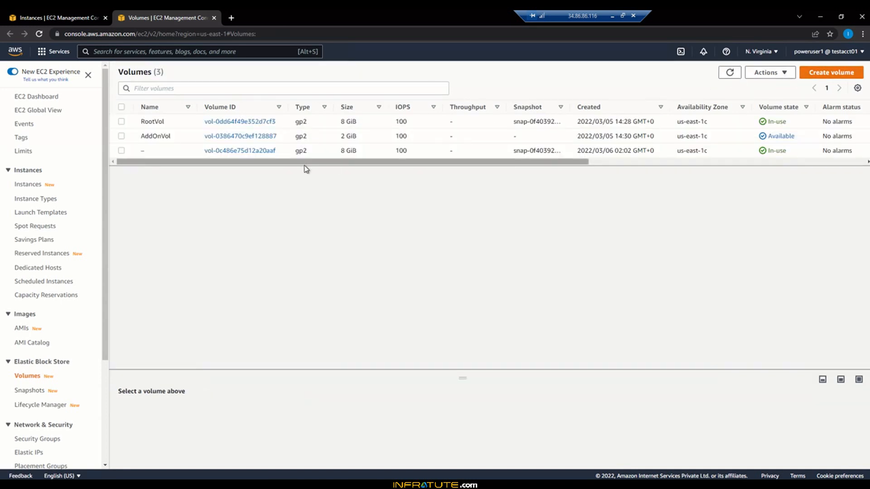
{"action": "left_click_drag", "start_coordinate": [312, 166], "coordinate": [233, 159]}
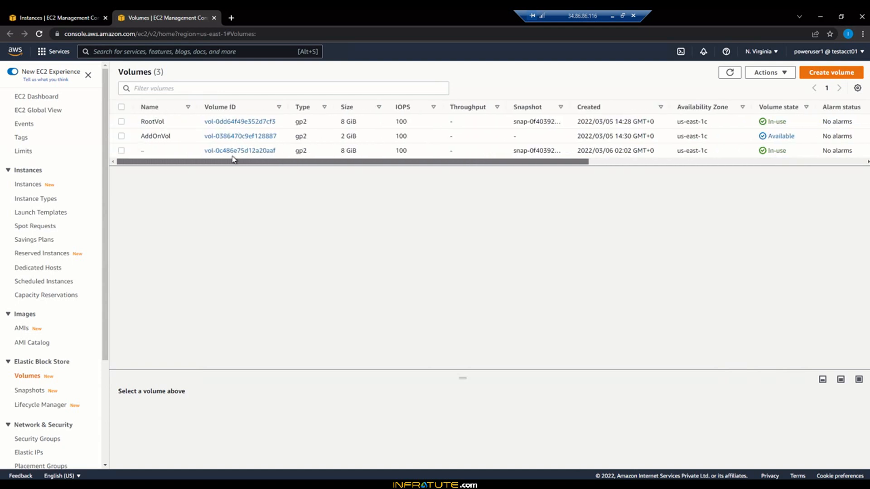
{"action": "left_click", "coordinate": [734, 76]}
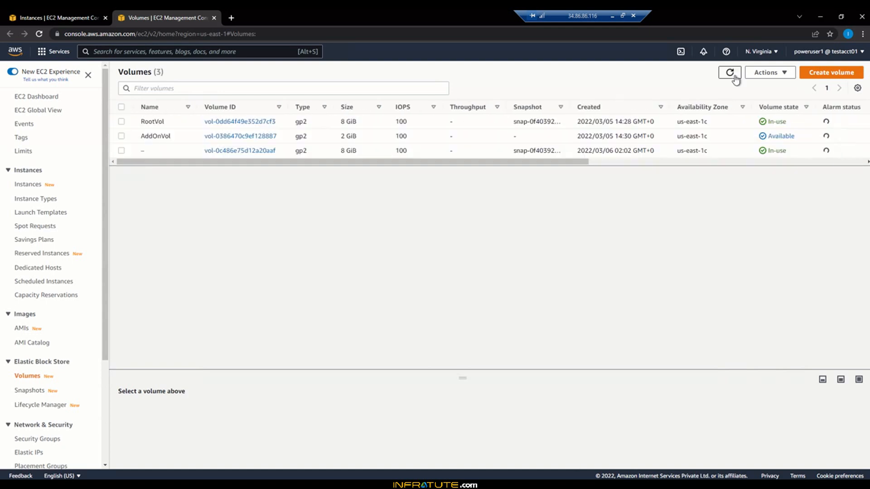
Remove the "running" filter to check the states of all instances, and refresh the volumes list to recheck RootVol.
{"action": "left_click", "coordinate": [77, 14]}
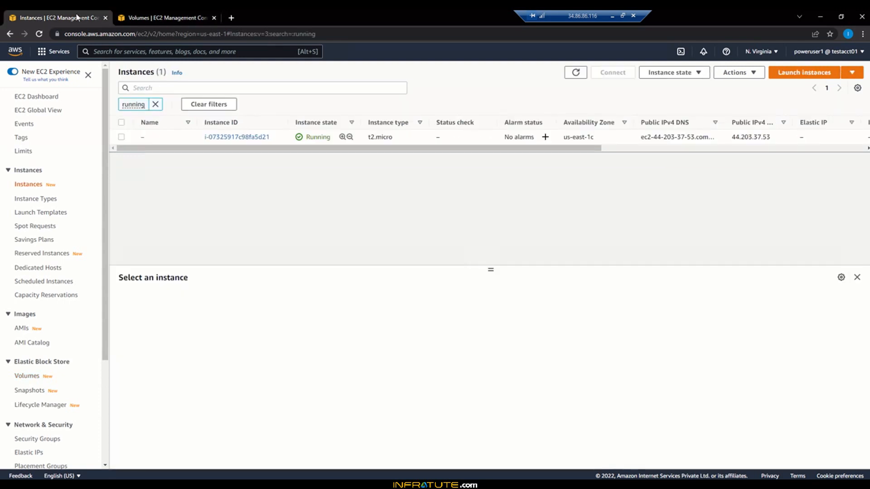
{"action": "left_click", "coordinate": [157, 105]}
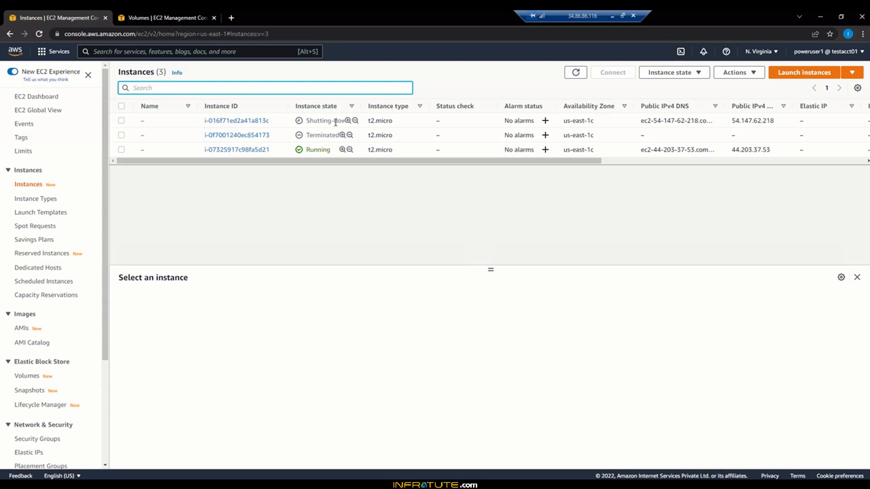
{"action": "left_click", "coordinate": [168, 17]}
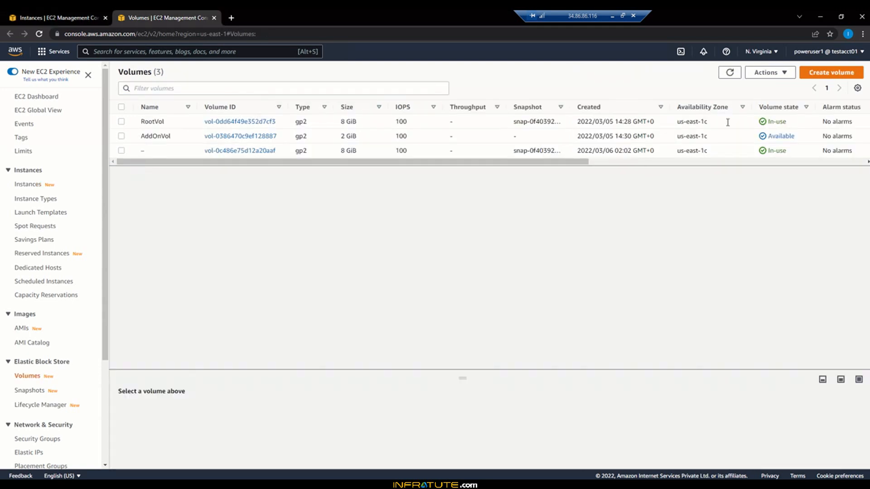
{"action": "left_click", "coordinate": [730, 73]}
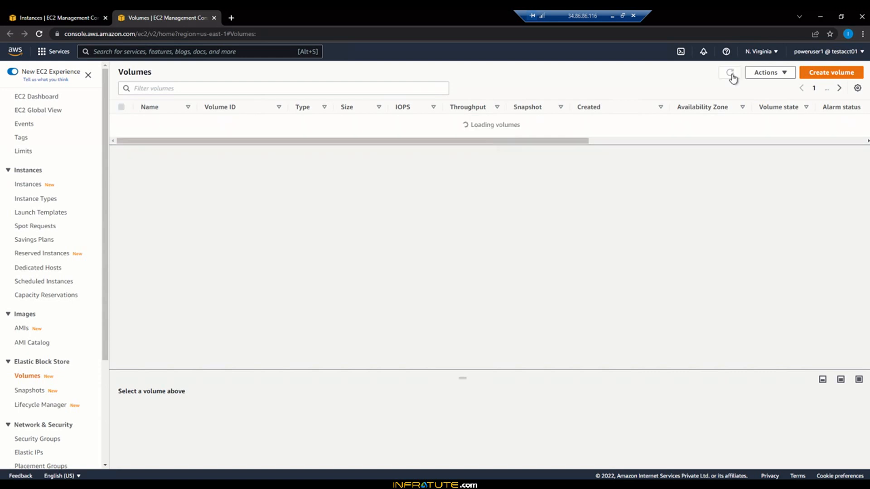
{"action": "left_click", "coordinate": [732, 76]}
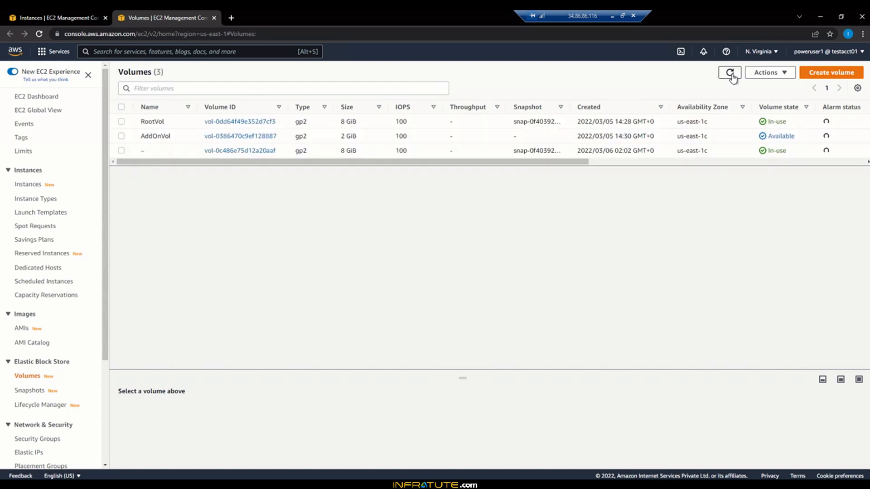
Refresh the instances list and select the newly launched running instance.
{"action": "left_click", "coordinate": [88, 11]}
{"action": "left_click", "coordinate": [372, 197]}
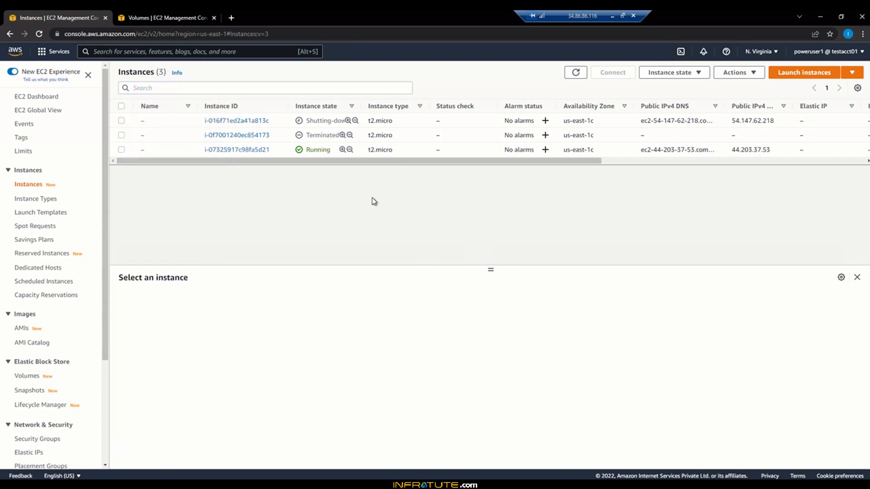
{"action": "left_click", "coordinate": [576, 72]}
{"action": "left_click_drag", "start_coordinate": [306, 148], "coordinate": [329, 149]}
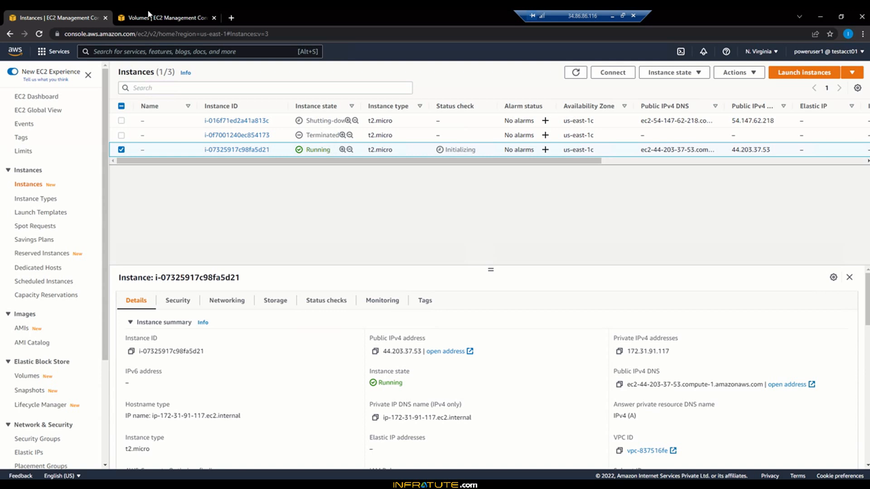
Refresh the volumes list to check the volume states once more, and return to the instances list.
{"action": "left_click", "coordinate": [150, 15]}
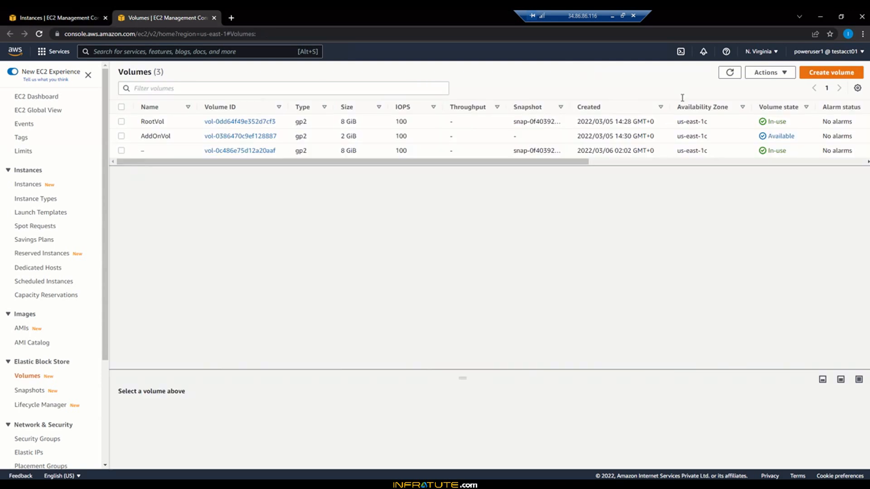
{"action": "left_click", "coordinate": [730, 73]}
{"action": "left_click", "coordinate": [78, 15]}
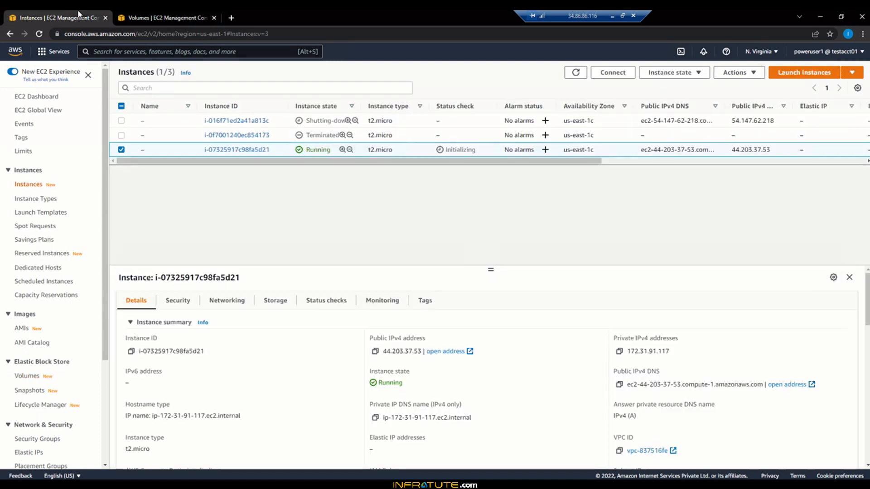
Deselect the running instance, then refresh both the instances list and the volumes list to recheck their states.
{"action": "left_click", "coordinate": [121, 149]}
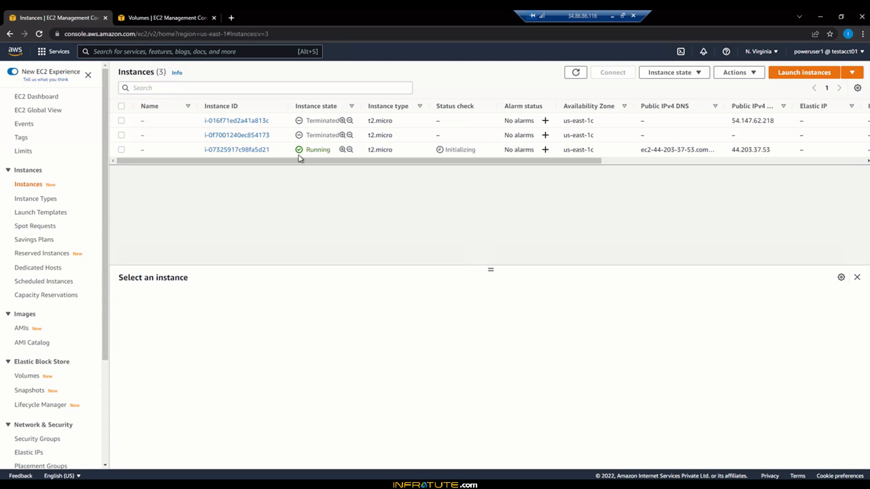
{"action": "left_click", "coordinate": [575, 74]}
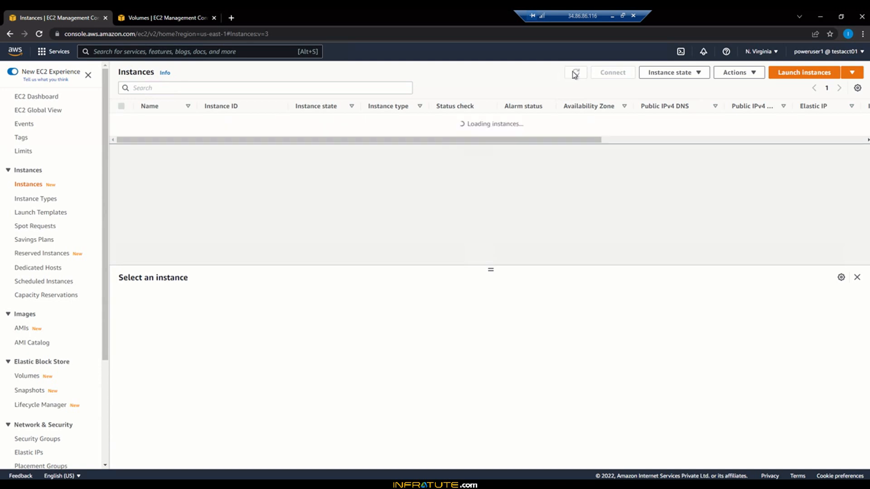
{"action": "left_click", "coordinate": [171, 14]}
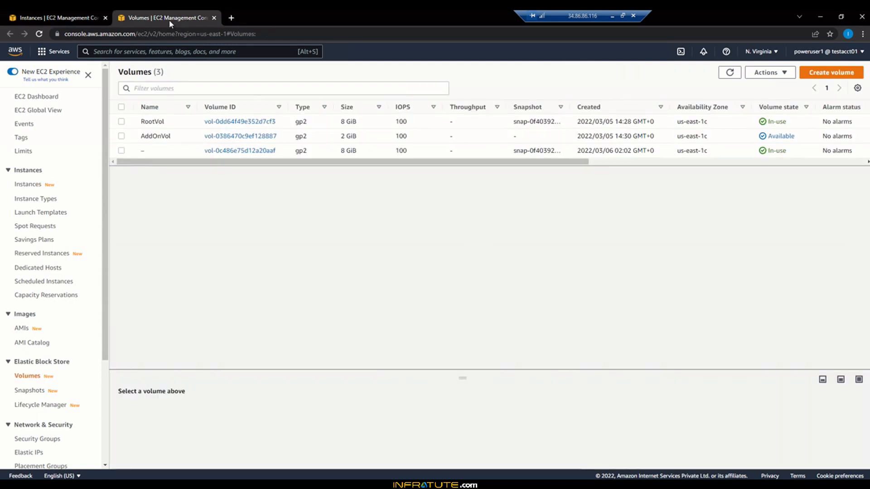
{"action": "left_click", "coordinate": [724, 74]}
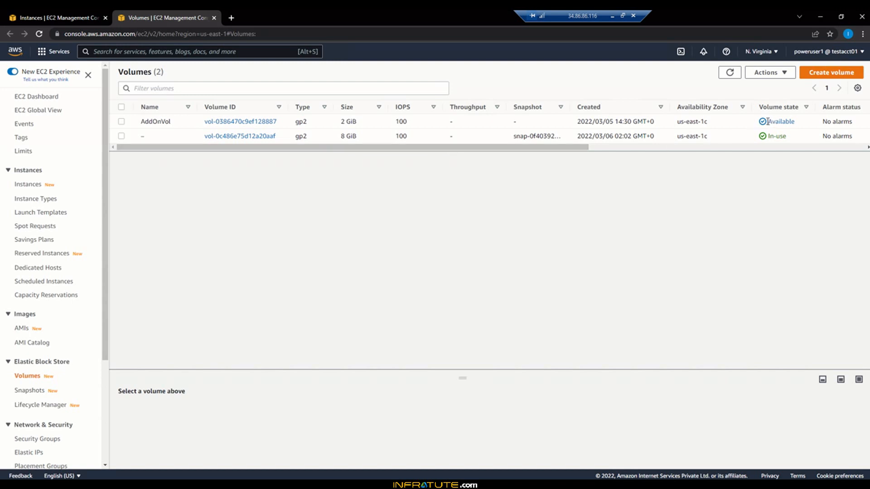
Examine the state of AddOnVol and the attached instance of the unnamed 8 GiB volume, leaving no volume selected.
{"action": "left_click_drag", "start_coordinate": [796, 121], "coordinate": [769, 122]}
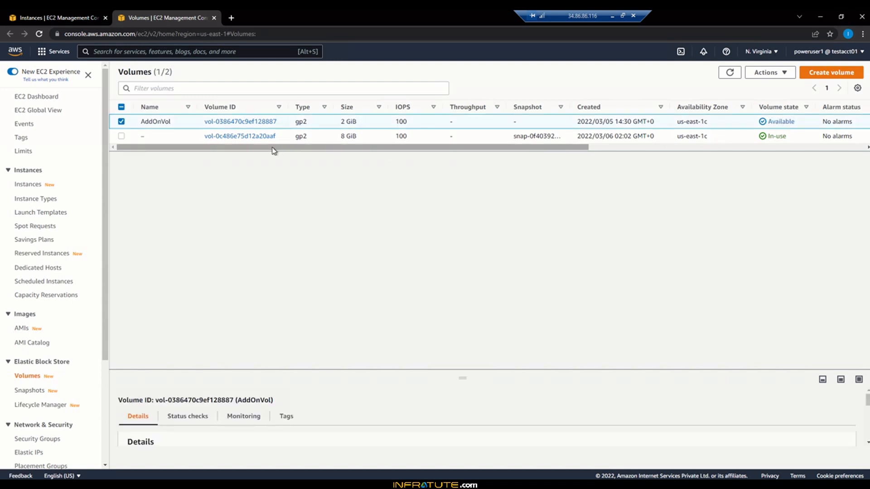
{"action": "left_click_drag", "start_coordinate": [311, 148], "coordinate": [454, 151]}
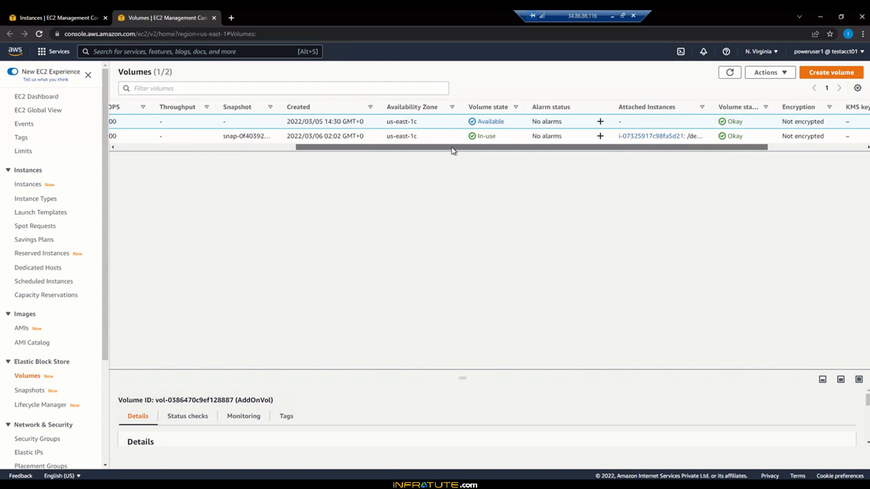
{"action": "left_click", "coordinate": [498, 136]}
{"action": "left_click_drag", "start_coordinate": [494, 148], "coordinate": [196, 152]}
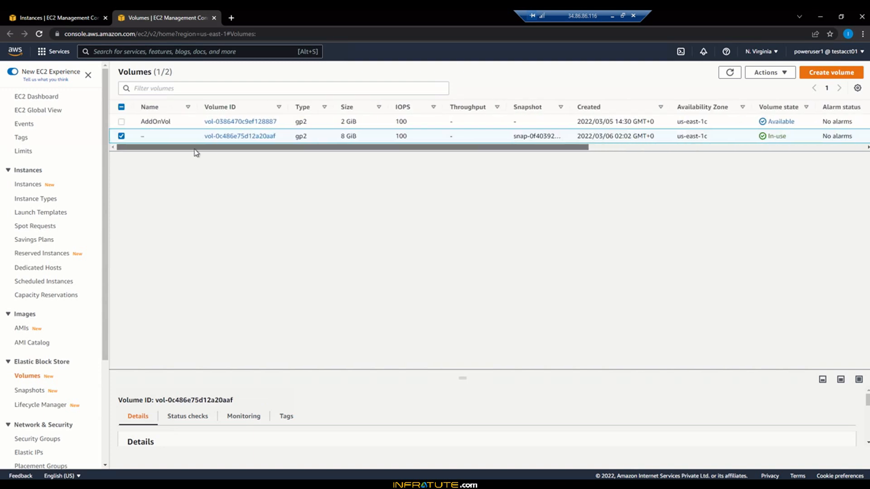
{"action": "left_click", "coordinate": [121, 137]}
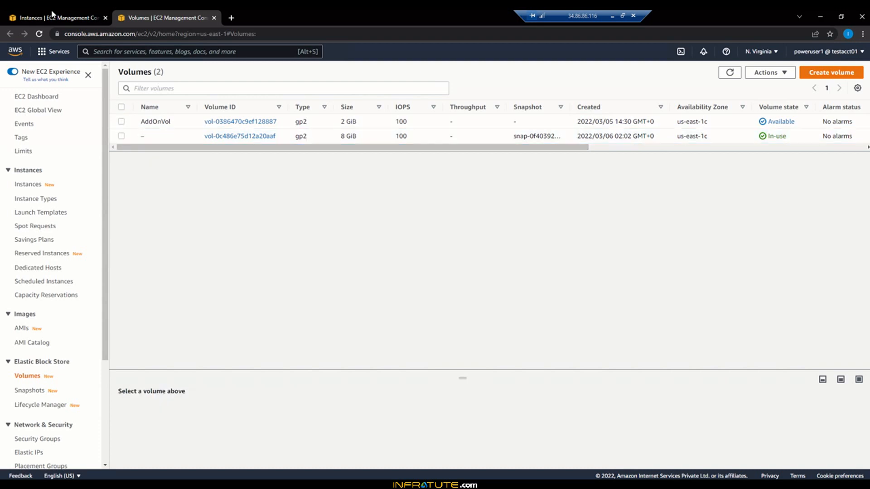
Connect to the running instance through EC2 Instance Connect as ec2-user.
{"action": "left_click", "coordinate": [52, 10]}
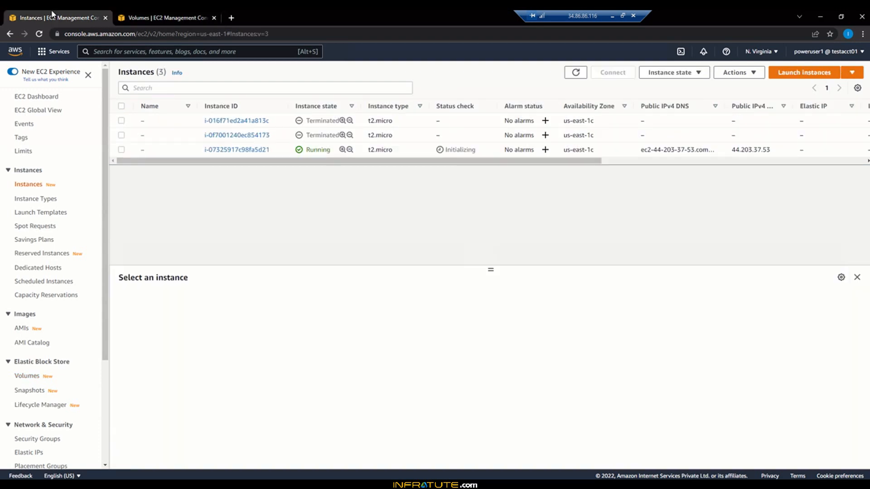
{"action": "left_click", "coordinate": [120, 151]}
{"action": "left_click", "coordinate": [611, 73]}
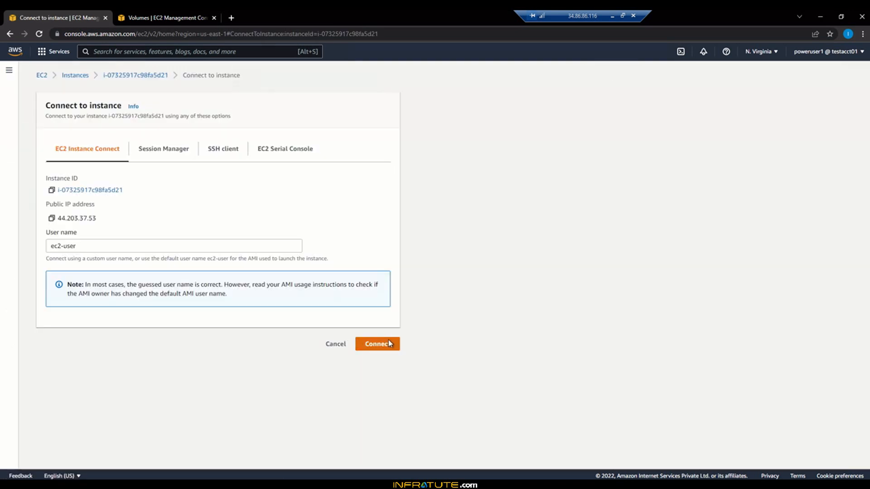
{"action": "left_click", "coordinate": [388, 344]}
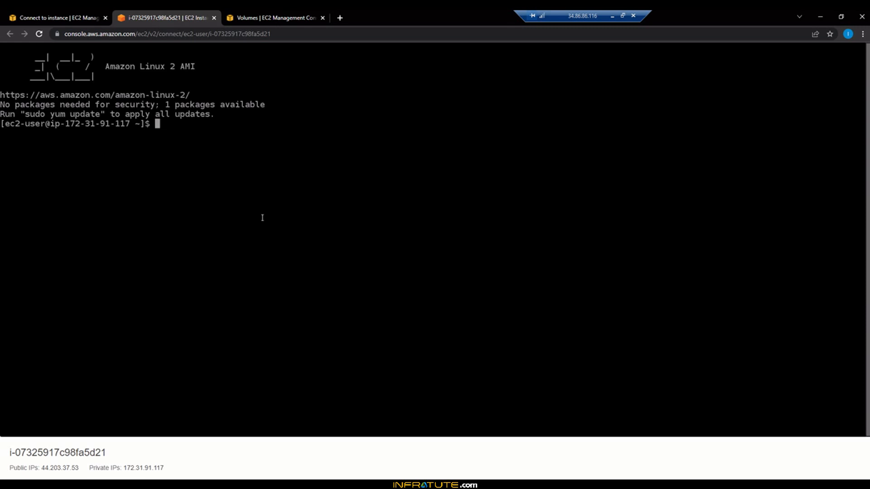
Switch to a root shell with "sudo -s" and clear the terminal.
{"action": "type", "text": "sudo -s"}
{"action": "key", "text": "Return"}
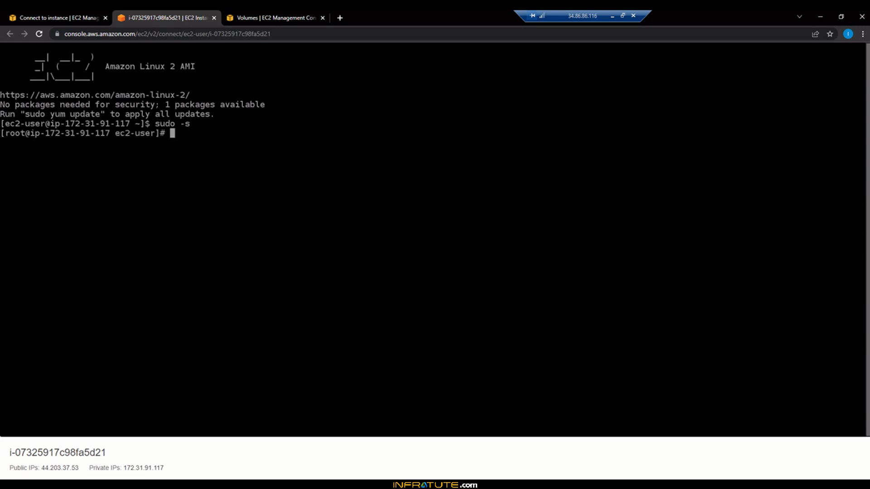
{"action": "type", "text": "clear"}
{"action": "key", "text": "Return"}
List the new instance's block devices with lsblk before attaching the additional volume.
{"action": "type", "text": "ls"}
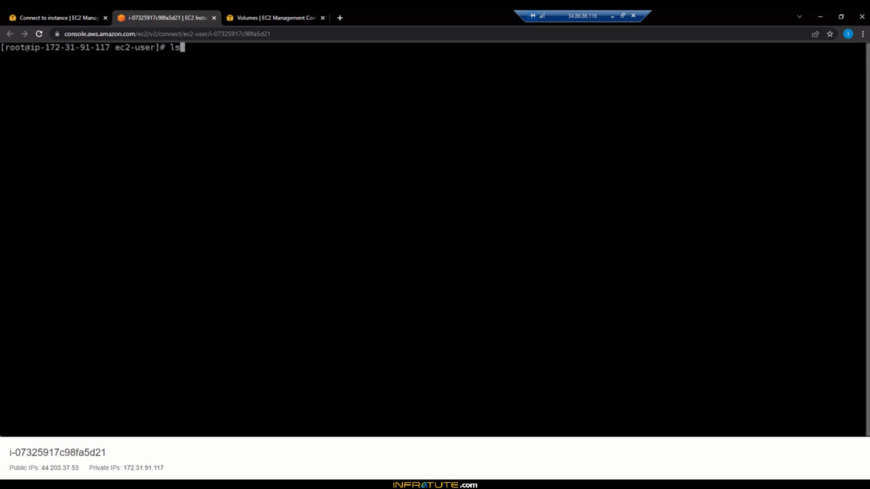
{"action": "type", "text": "blk"}
{"action": "key", "text": "Return"}
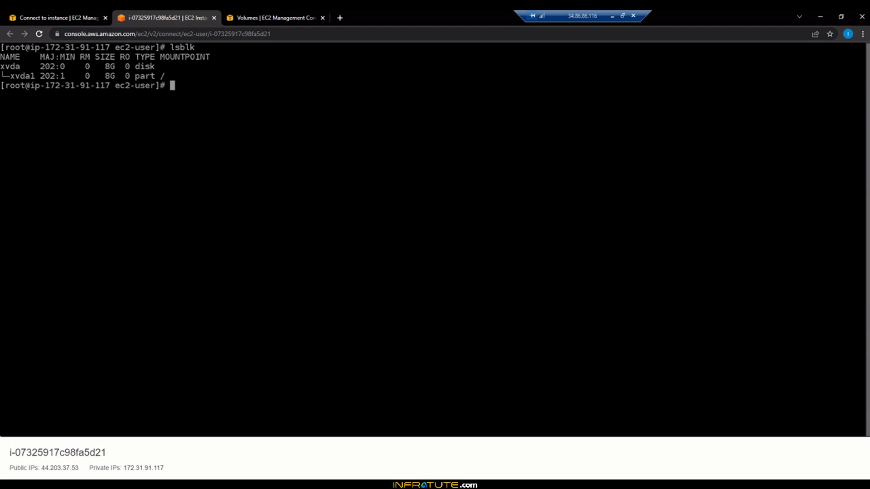
Start attaching the AddOnVol volume and choose the running instance i-07325917c98fa5d21 as its target.
{"action": "left_click", "coordinate": [264, 13]}
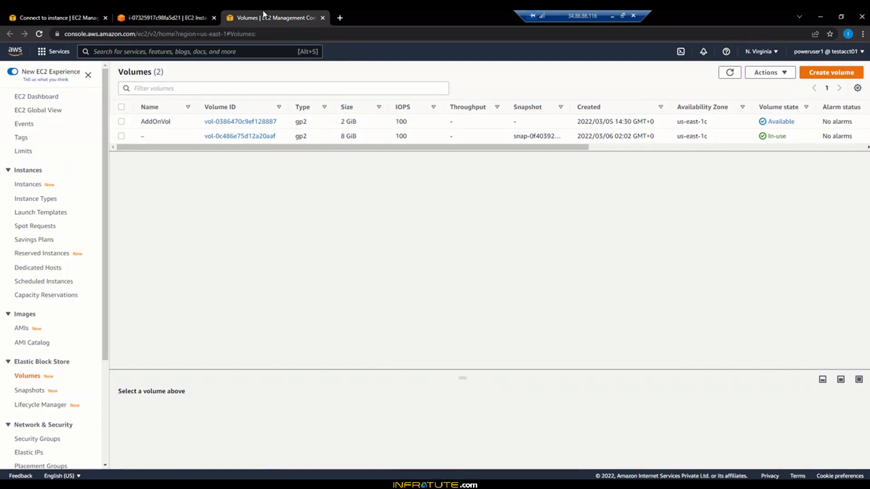
{"action": "left_click", "coordinate": [122, 122]}
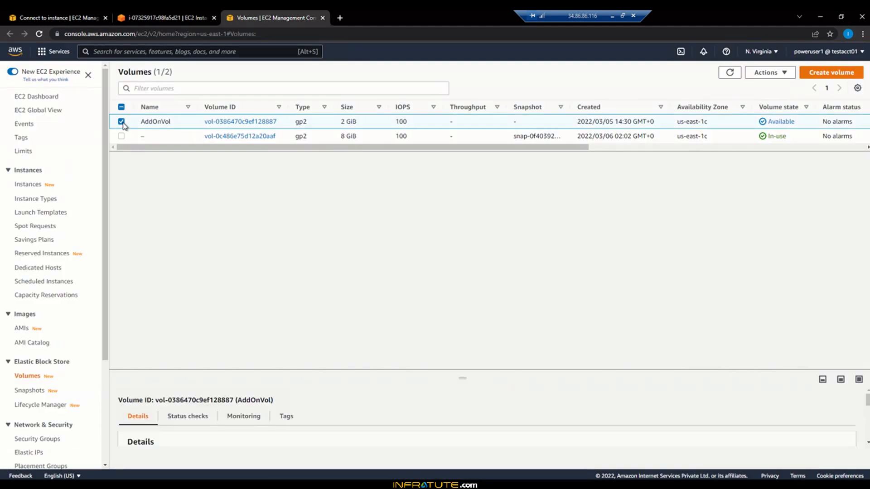
{"action": "left_click", "coordinate": [769, 74]}
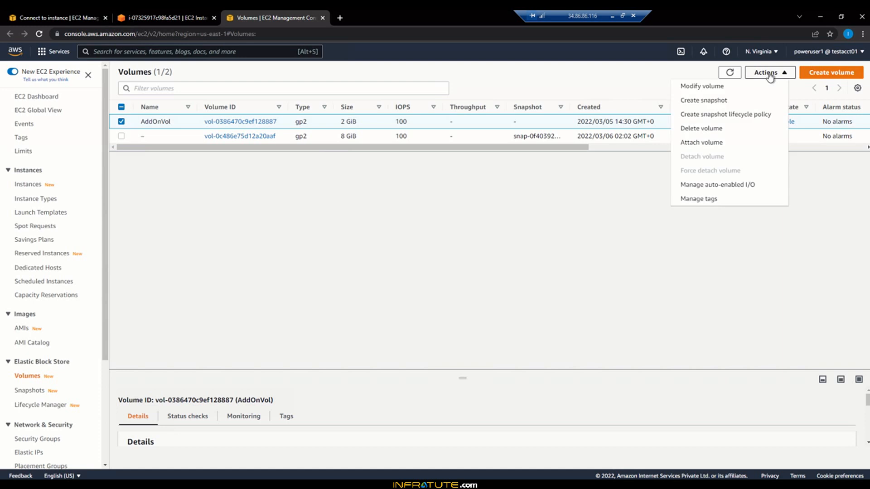
{"action": "left_click", "coordinate": [711, 144]}
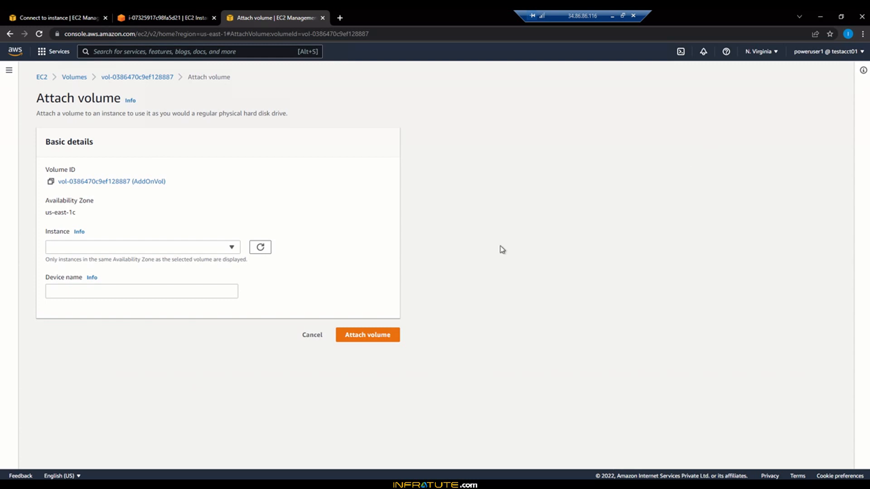
{"action": "left_click", "coordinate": [234, 250]}
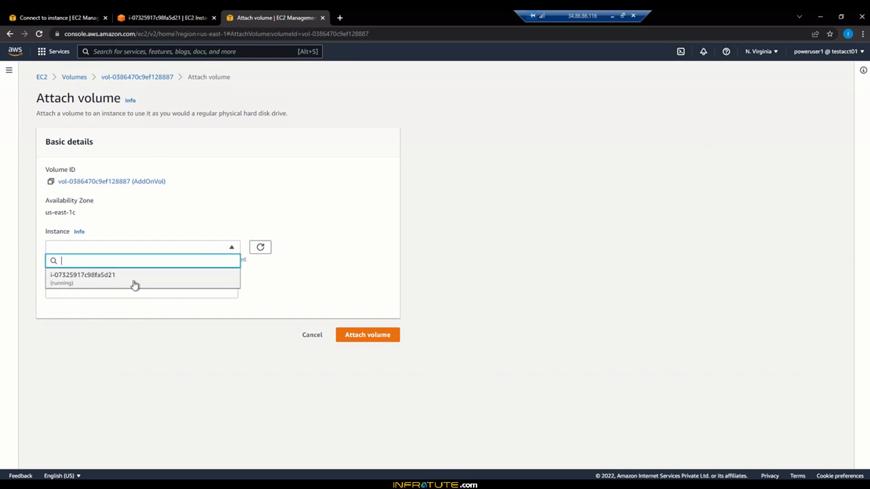
{"action": "left_click", "coordinate": [112, 284]}
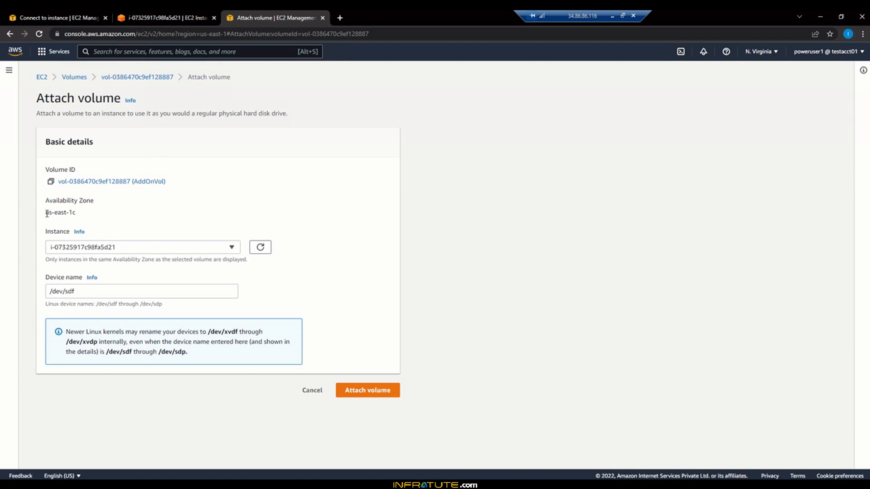
Check the volume's availability zone and the connected instance's details, and attach the volume as /dev/sdf.
{"action": "left_click_drag", "start_coordinate": [46, 213], "coordinate": [85, 218]}
{"action": "left_click", "coordinate": [77, 18]}
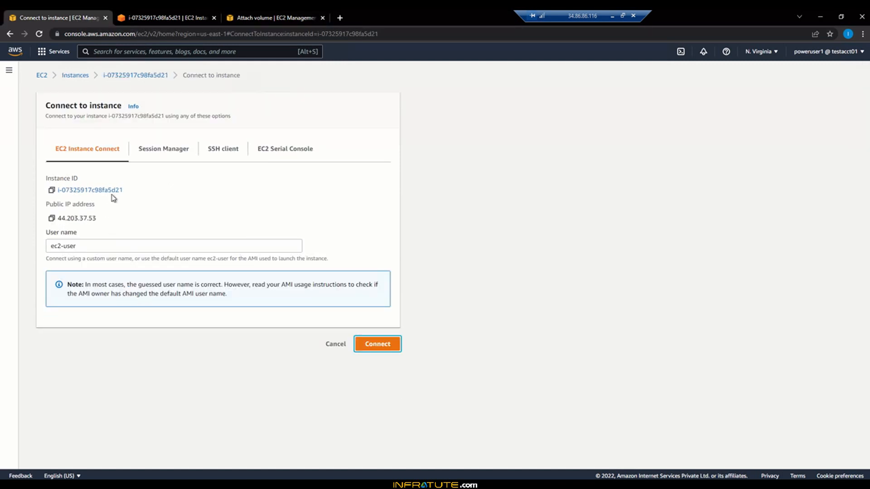
{"action": "left_click", "coordinate": [168, 18]}
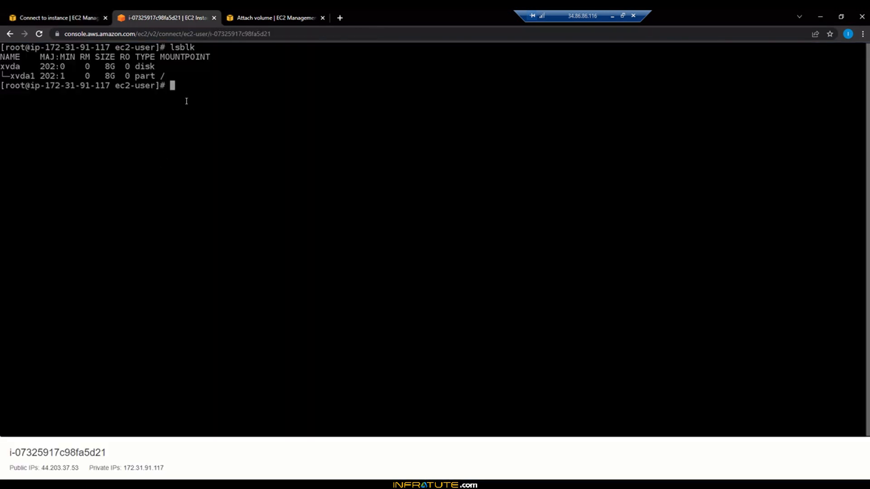
{"action": "left_click", "coordinate": [267, 17]}
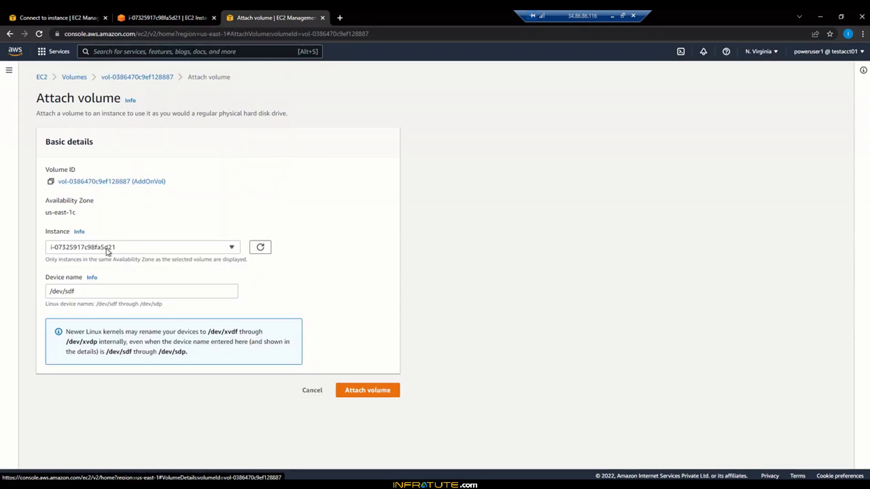
{"action": "left_click", "coordinate": [362, 393]}
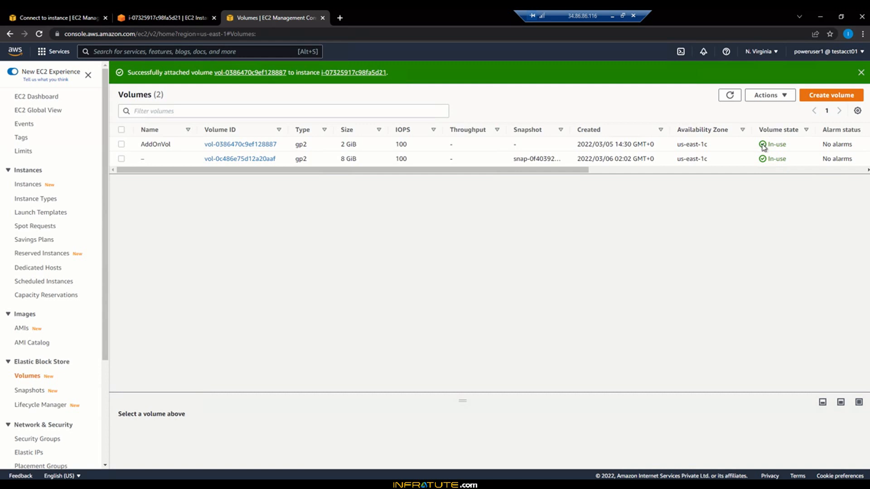
Check the volume state of AddOnVol in the volumes list and clear its selection.
{"action": "left_click_drag", "start_coordinate": [769, 144], "coordinate": [785, 144]}
{"action": "left_click", "coordinate": [785, 142]}
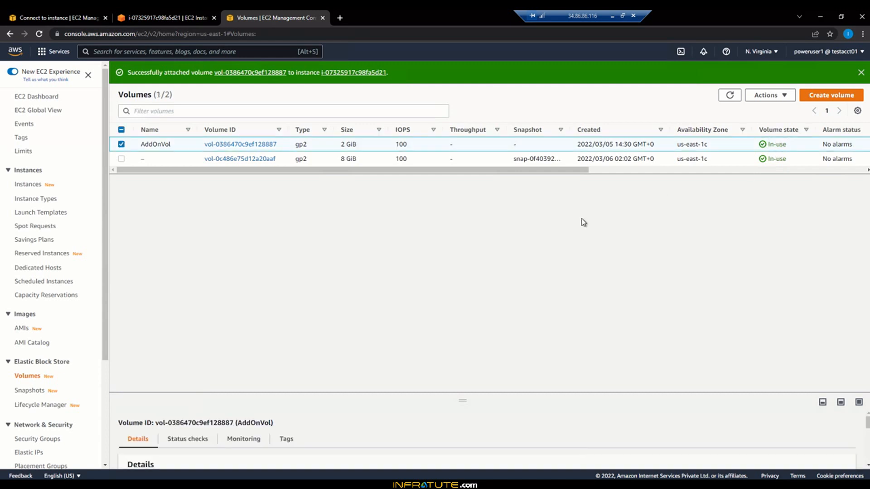
{"action": "left_click", "coordinate": [122, 144]}
Return to the instance's terminal, rerun lsblk, and examine the entry for the 2G disk.
{"action": "left_click", "coordinate": [200, 11]}
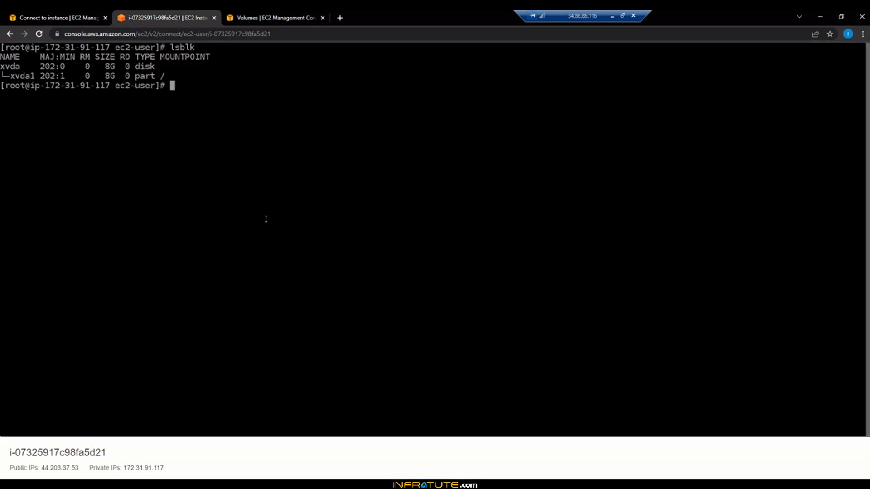
{"action": "type", "text": "lsblk"}
{"action": "key", "text": "Return"}
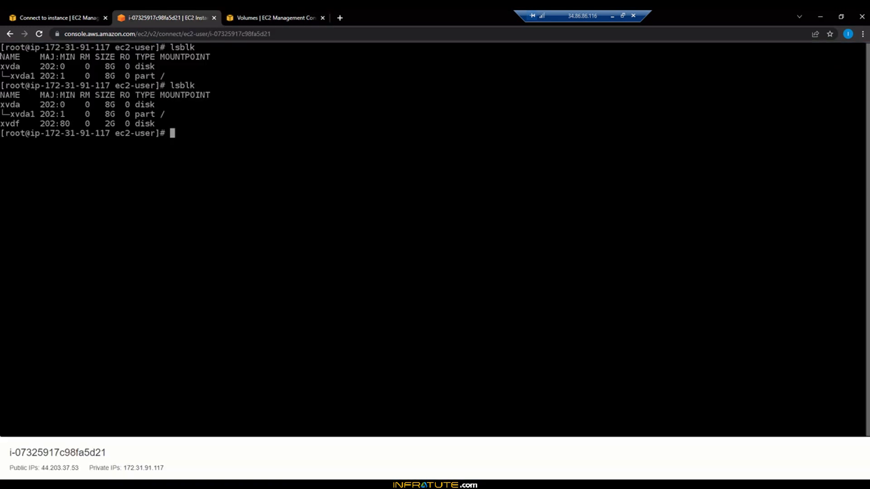
{"action": "left_click_drag", "start_coordinate": [1, 123], "coordinate": [152, 123]}
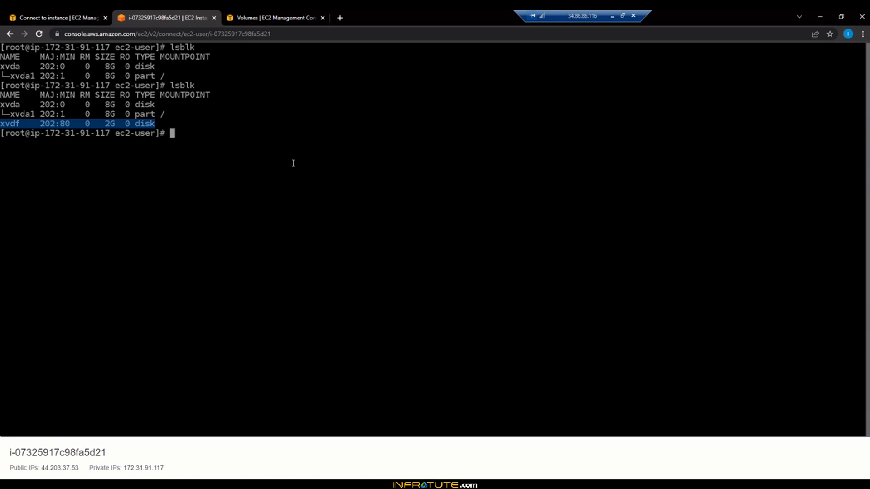
Try to create an XFS file system on the attached disk with "mkfs -t xfs /dev/xvdf" and review the output.
{"action": "type", "text": "mkfs -t xfs /dev/xvdf"}
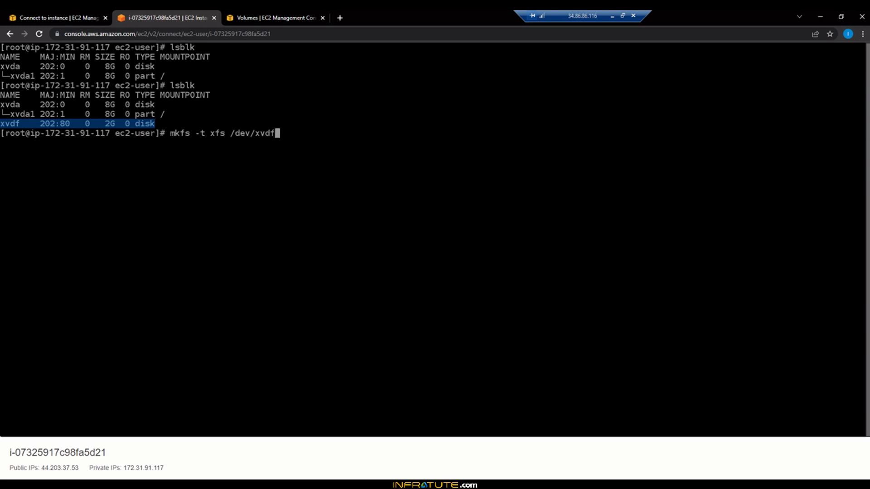
{"action": "key", "text": "Return"}
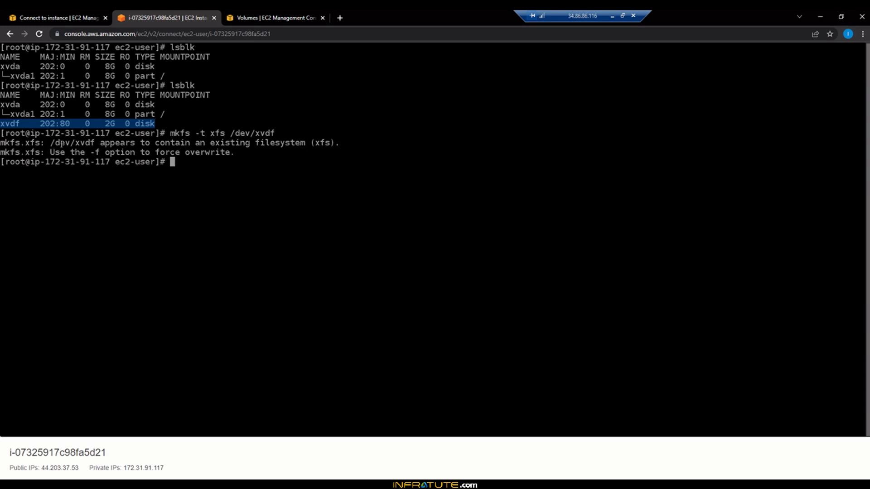
{"action": "left_click_drag", "start_coordinate": [50, 143], "coordinate": [311, 143]}
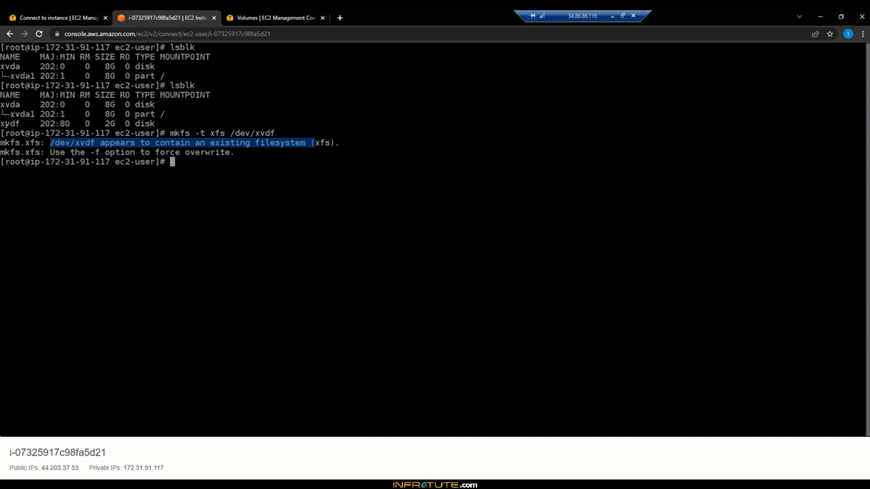
{"action": "left_click_drag", "start_coordinate": [1, 124], "coordinate": [154, 122]}
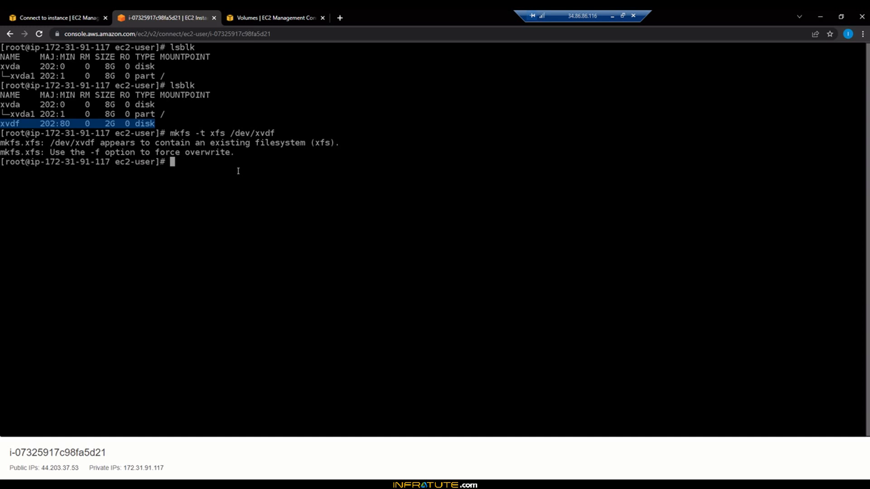
Create the directory /newvol1 and mount /dev/xvdf on it.
{"action": "type", "text": "mkdir /newvol1"}
{"action": "key", "text": "Return"}
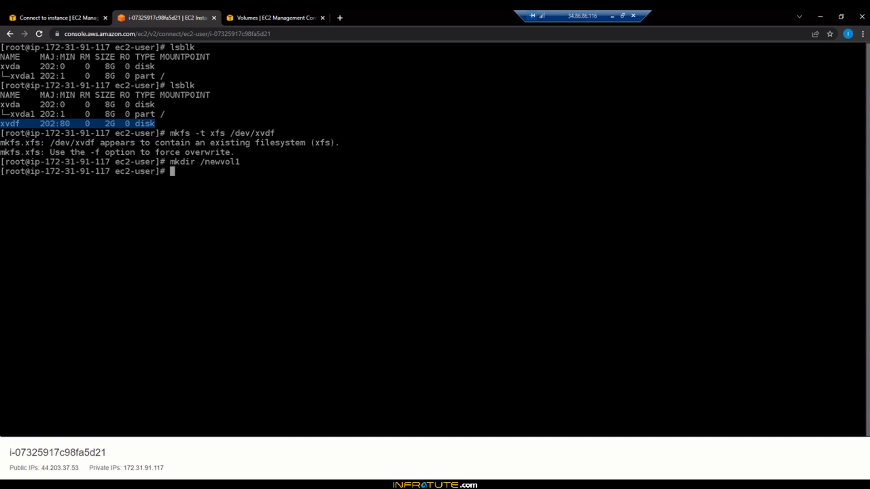
{"action": "type", "text": "mount /dev/xvd"}
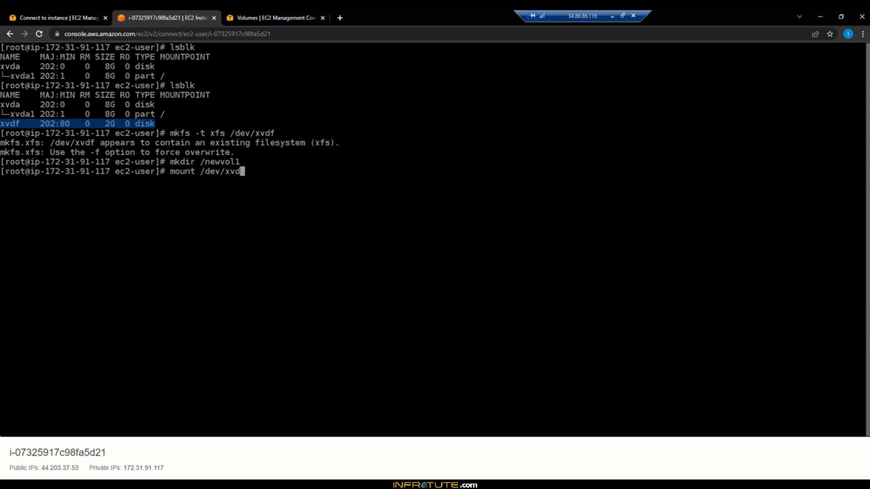
{"action": "type", "text": "f /newvol1"}
{"action": "key", "text": "Return"}
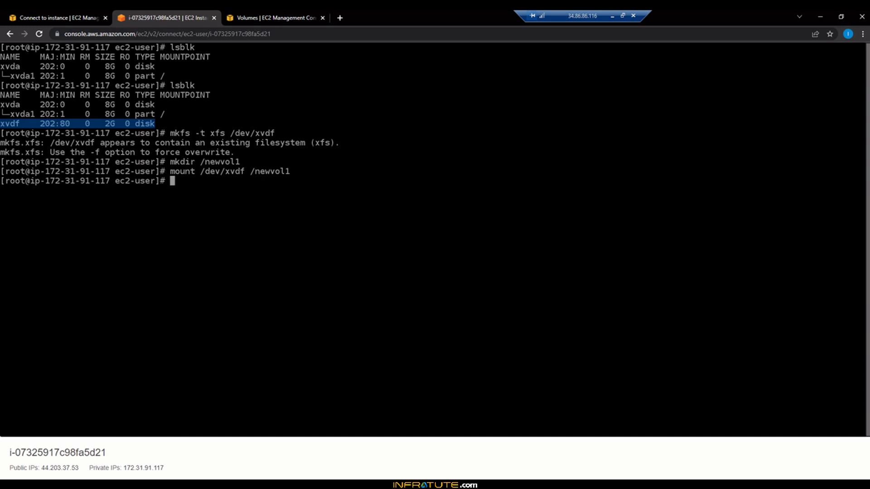
Change into /newvol1 and list its files with "ls -lrt".
{"action": "type", "text": "cd /newvol1"}
{"action": "key", "text": "Return"}
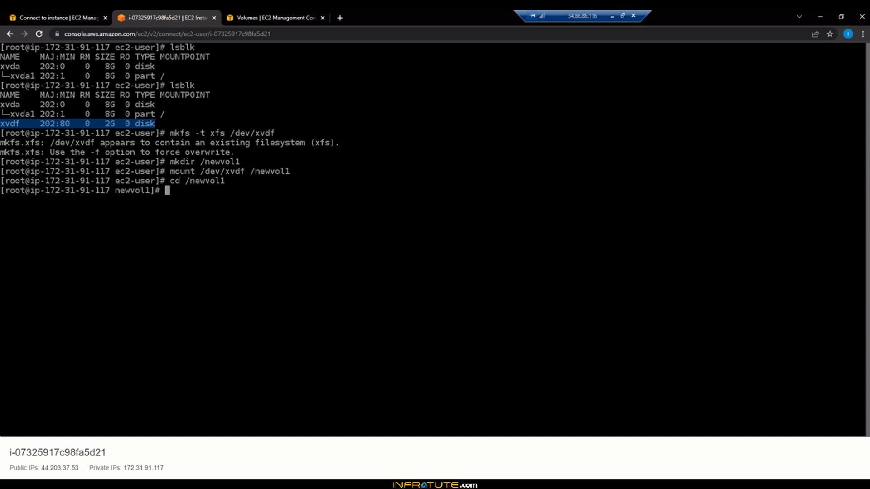
{"action": "type", "text": "ls -lrt"}
{"action": "key", "text": "Return"}
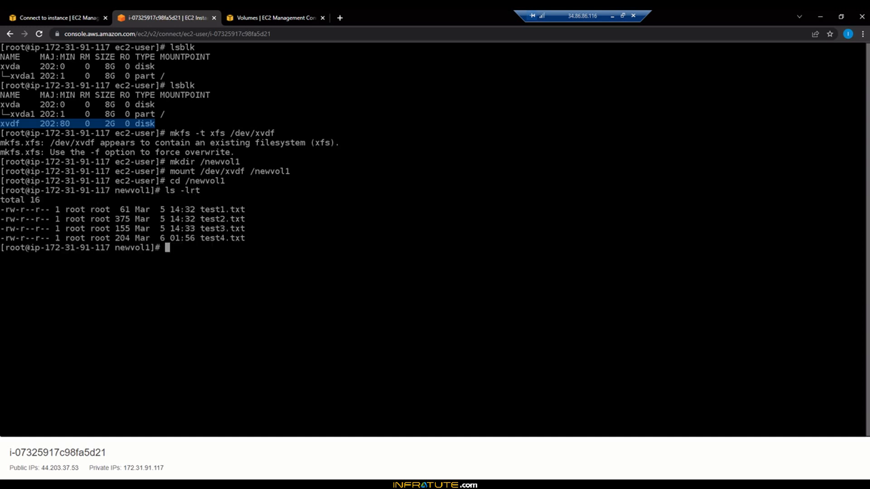